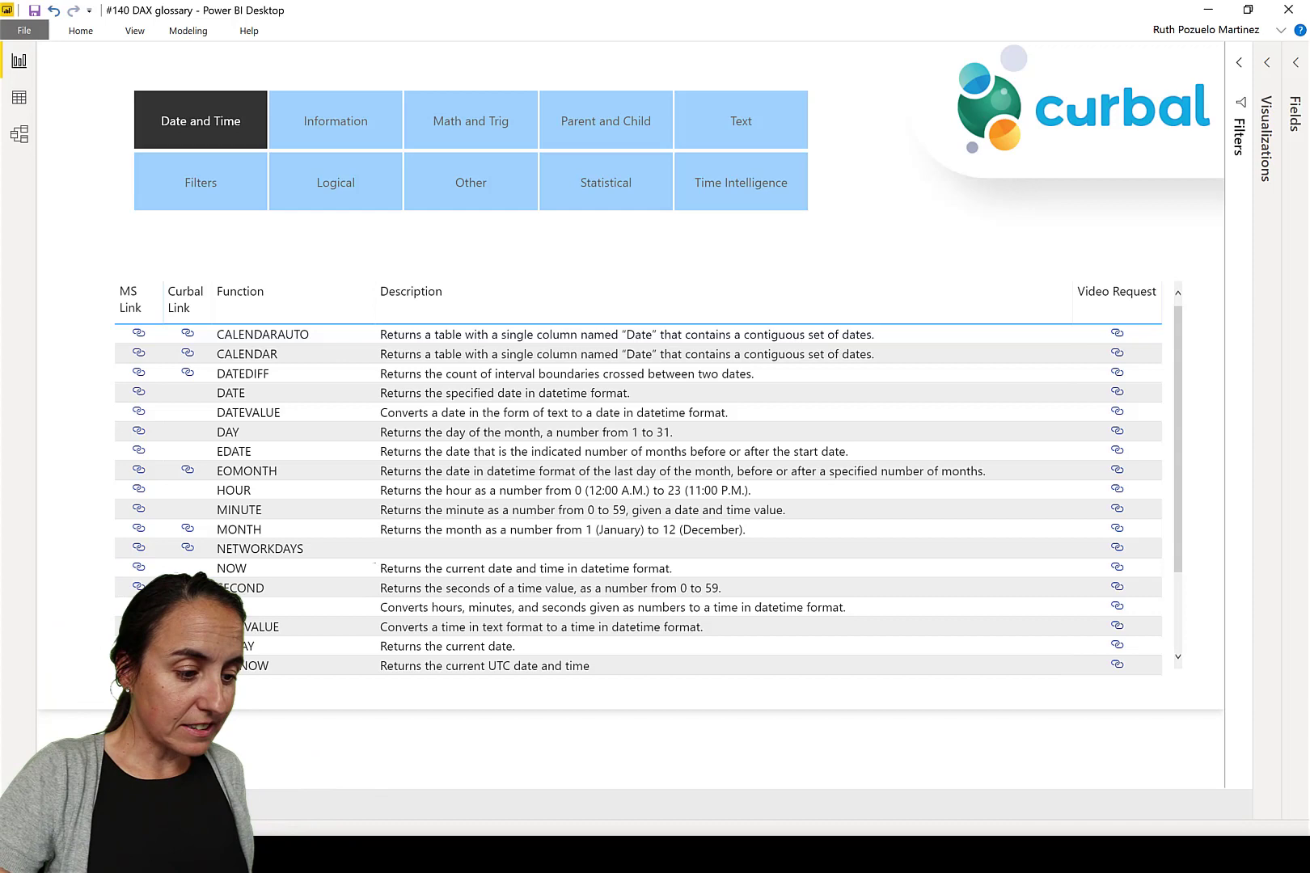
Step: Switch to Chrome and scroll the curbal.com DAX Glossary page down to its function lists
key(alt+Tab)
scroll(1002, 573, down, 20)
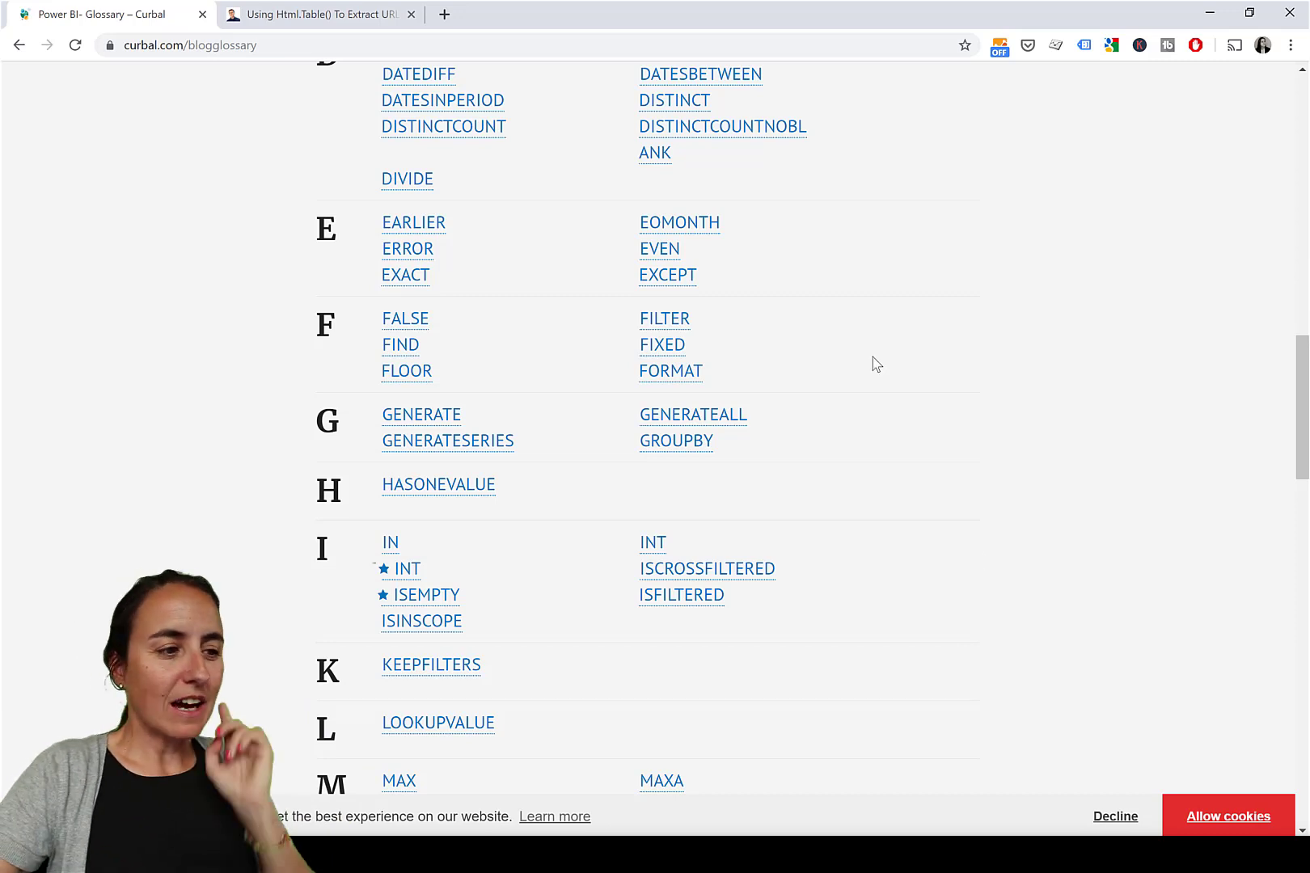
Step: Select the curbal.com/blogglossary address in Chrome's address bar to copy it
click(295, 46)
key(ctrl+c)
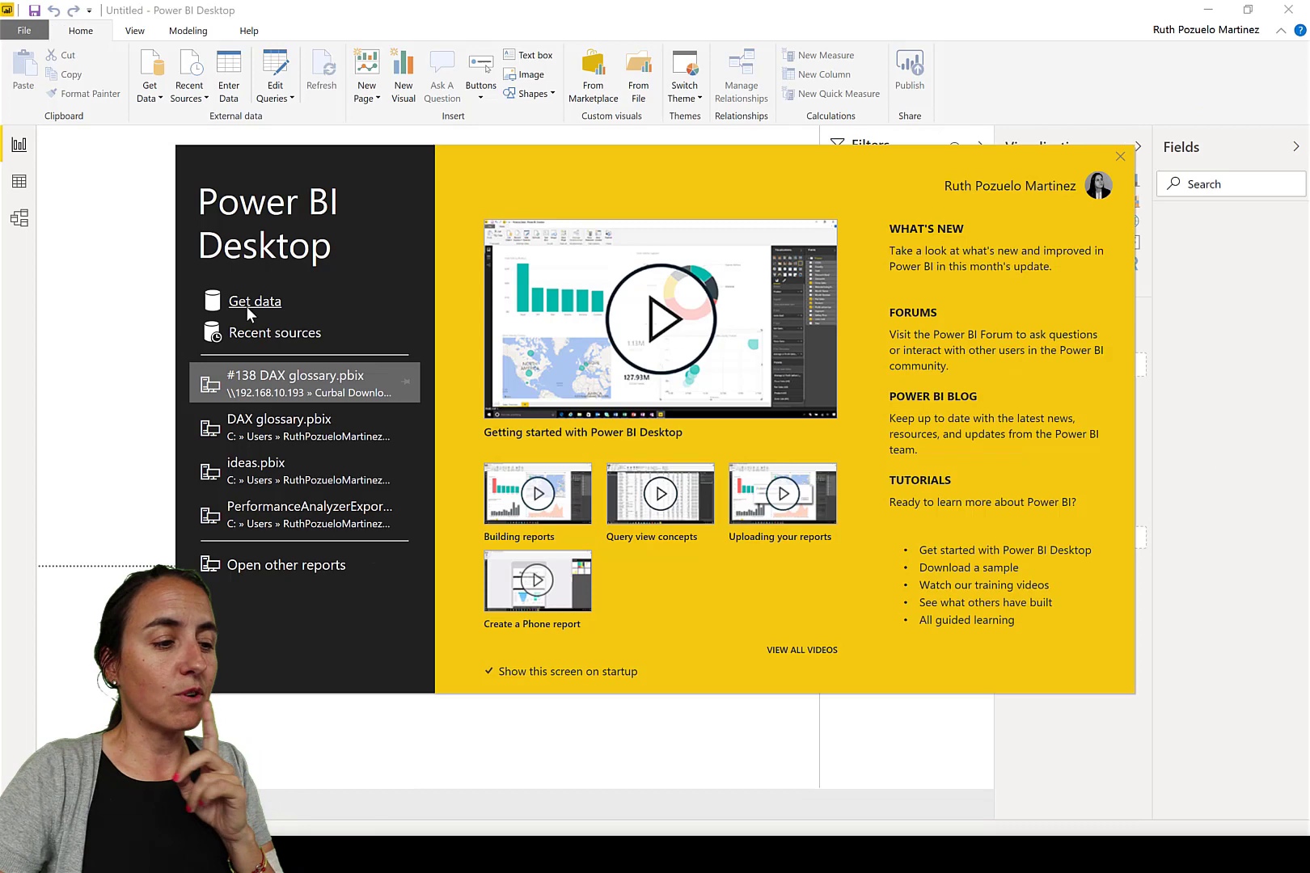
Step: Connect a Web data source to the pasted curbal.com/blogglossary URL
click(247, 305)
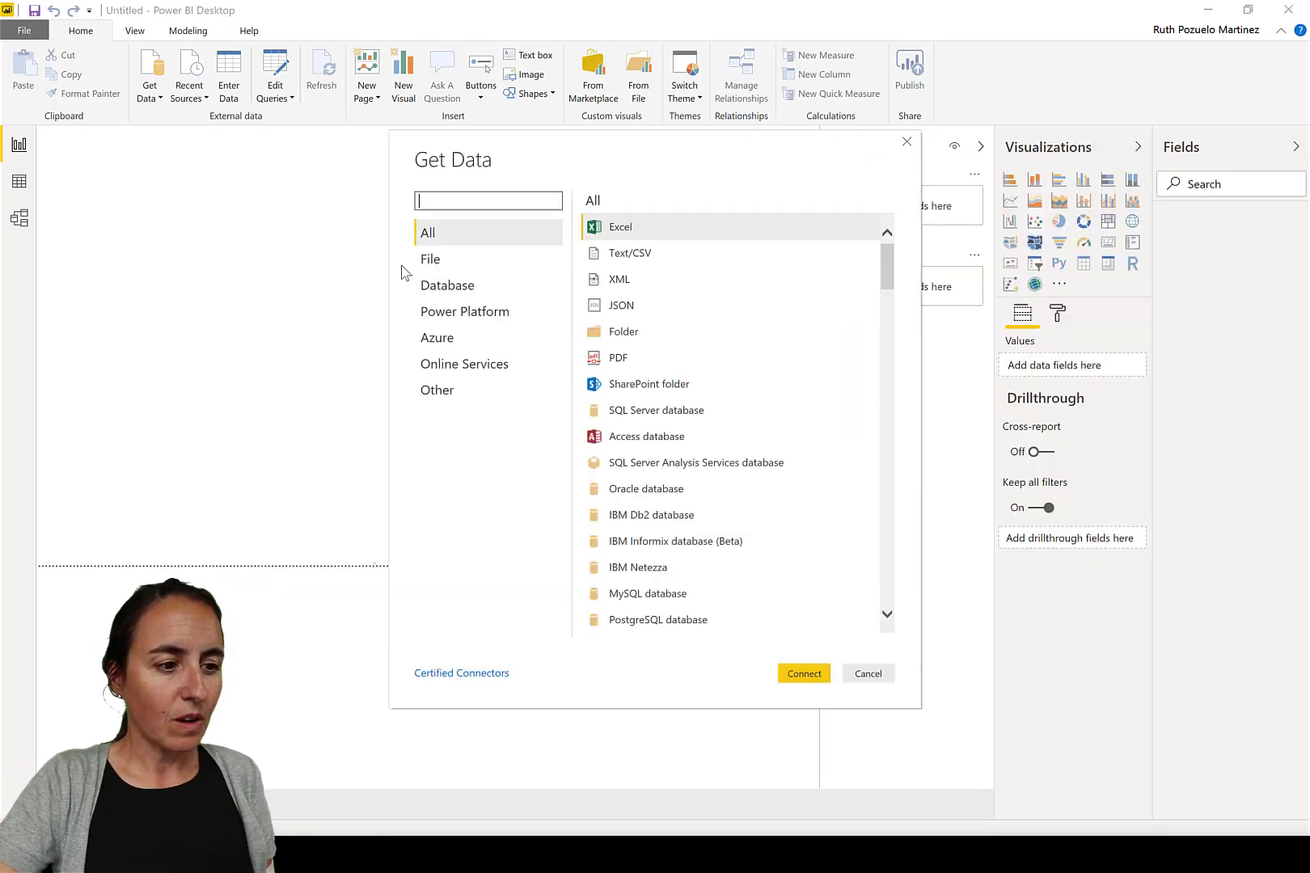
text(web)
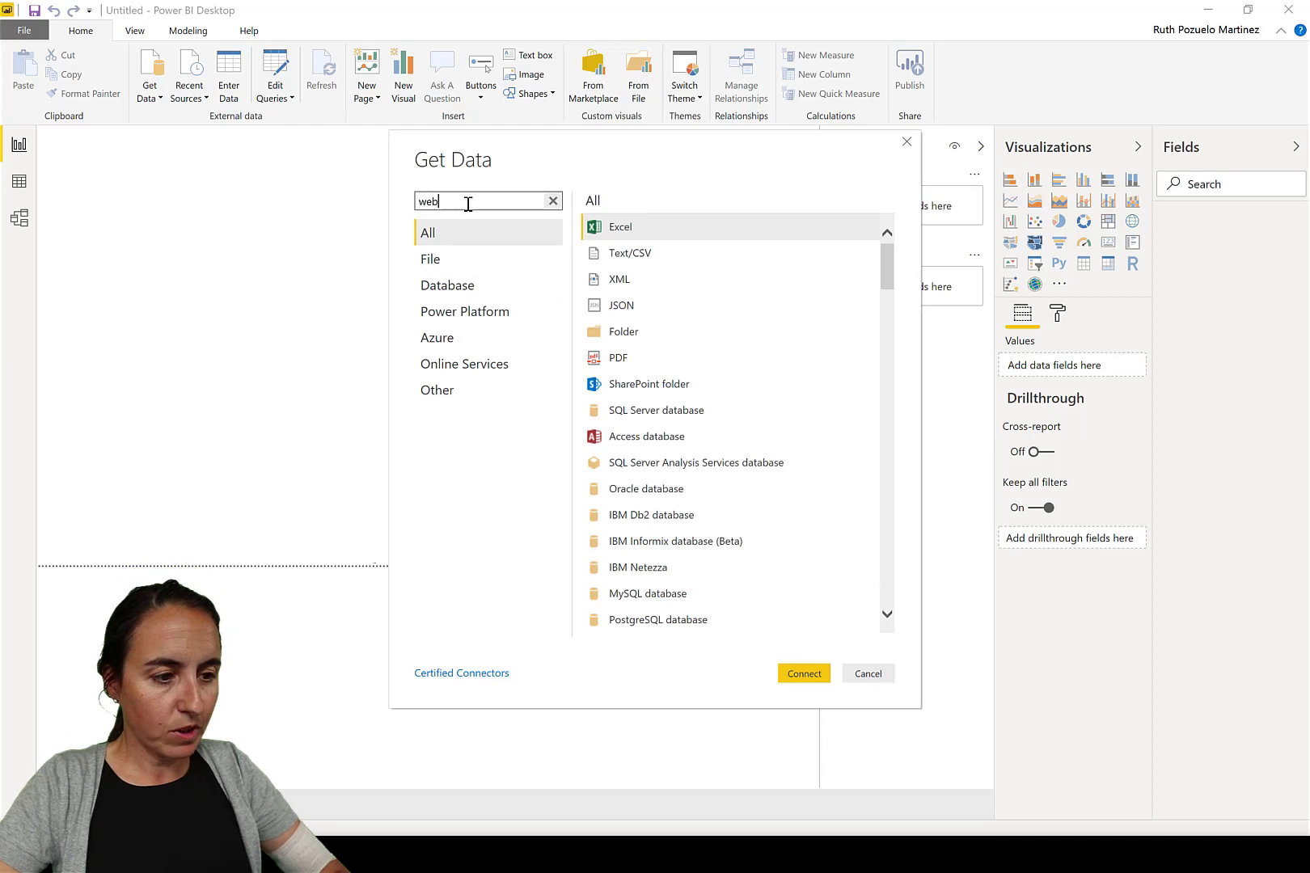
click(646, 254)
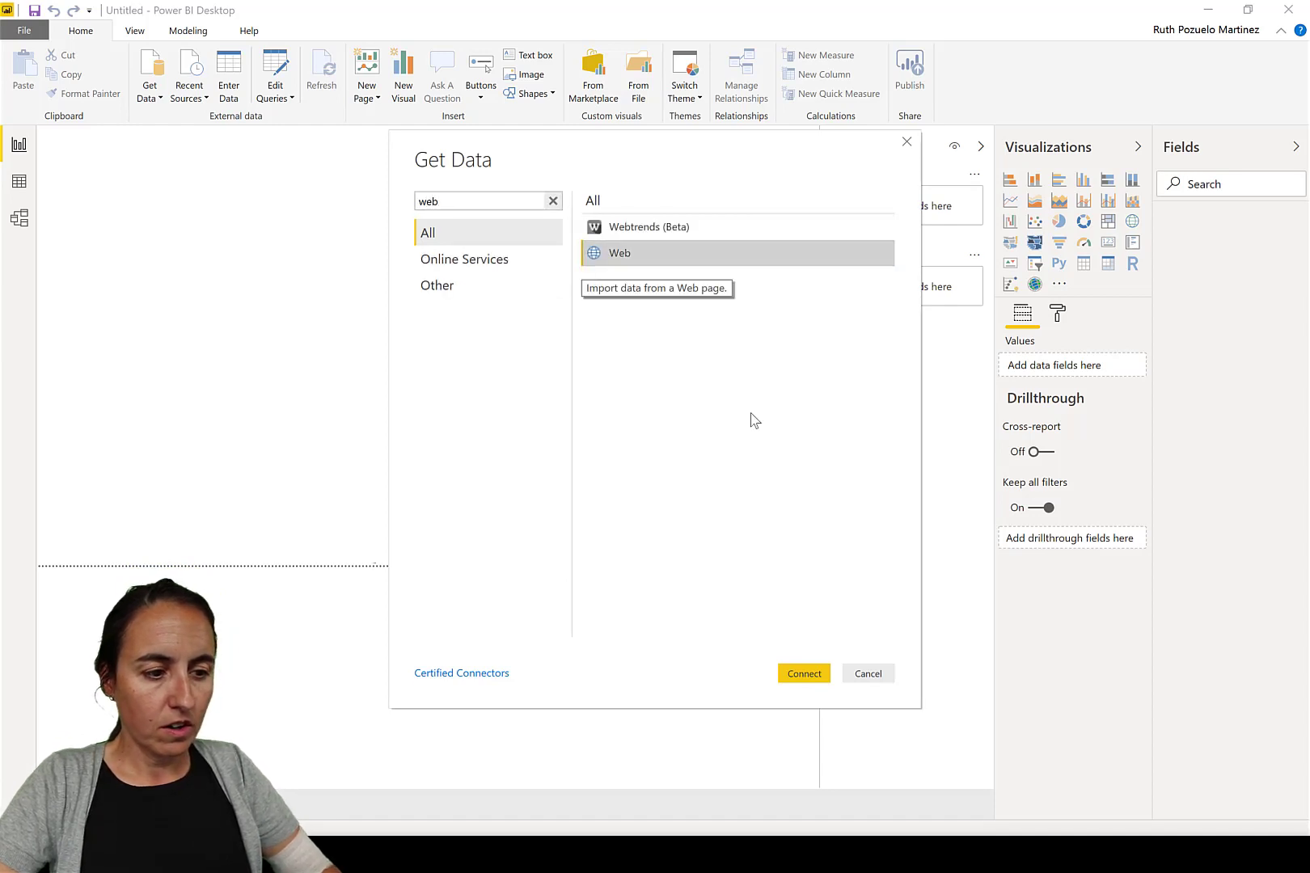
click(805, 674)
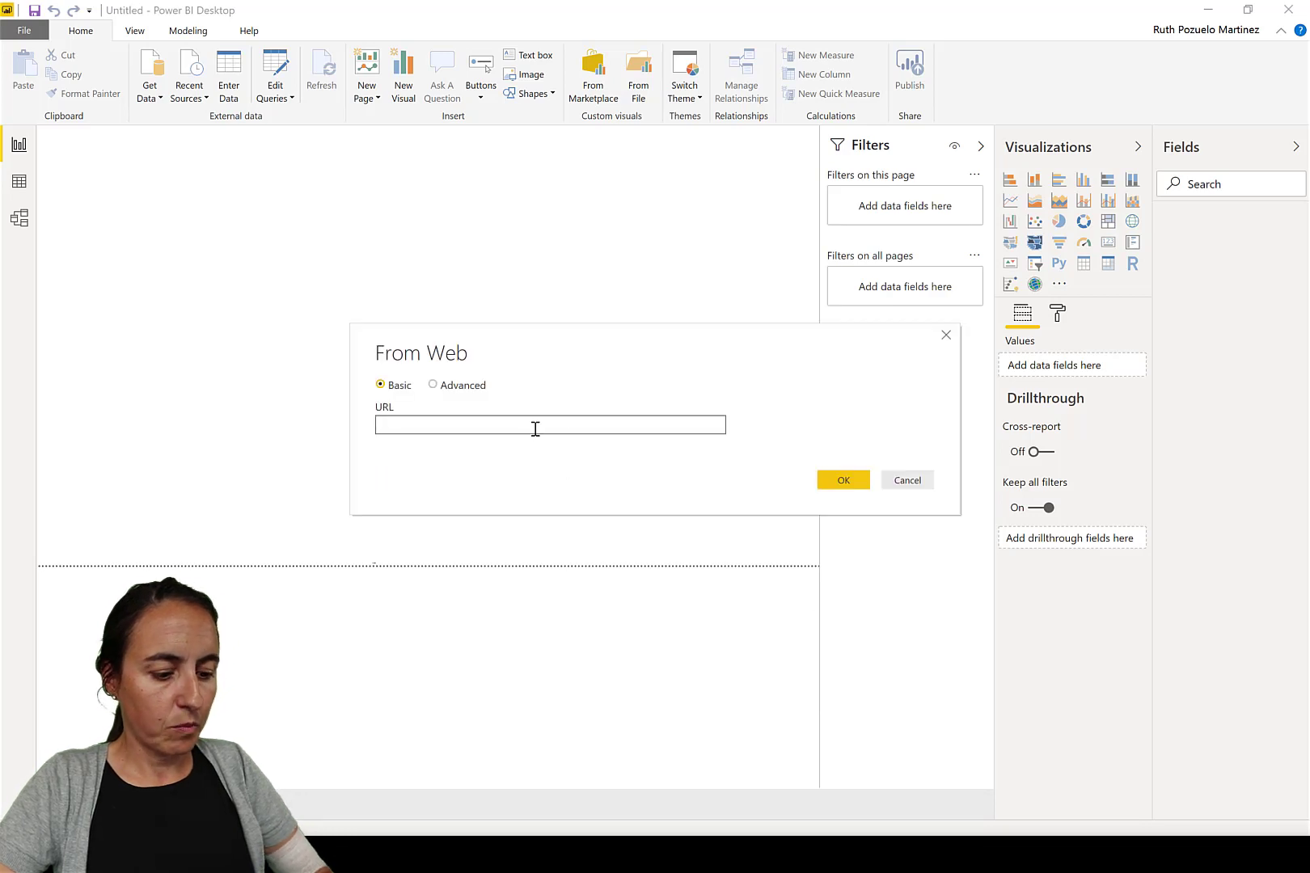
key(ctrl+v)
click(845, 477)
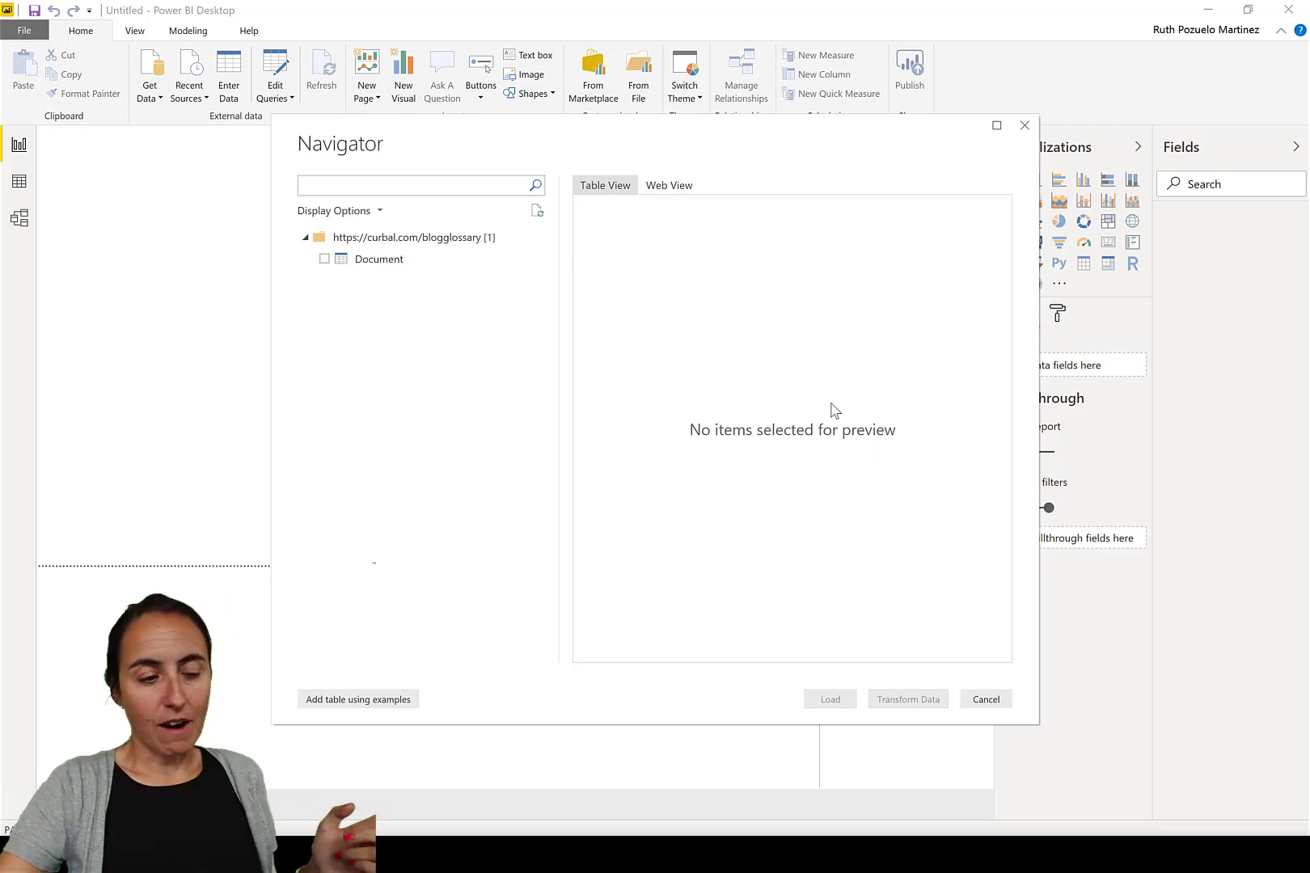
Step: Preview the Document table as a rendered web page in the Navigator
click(392, 262)
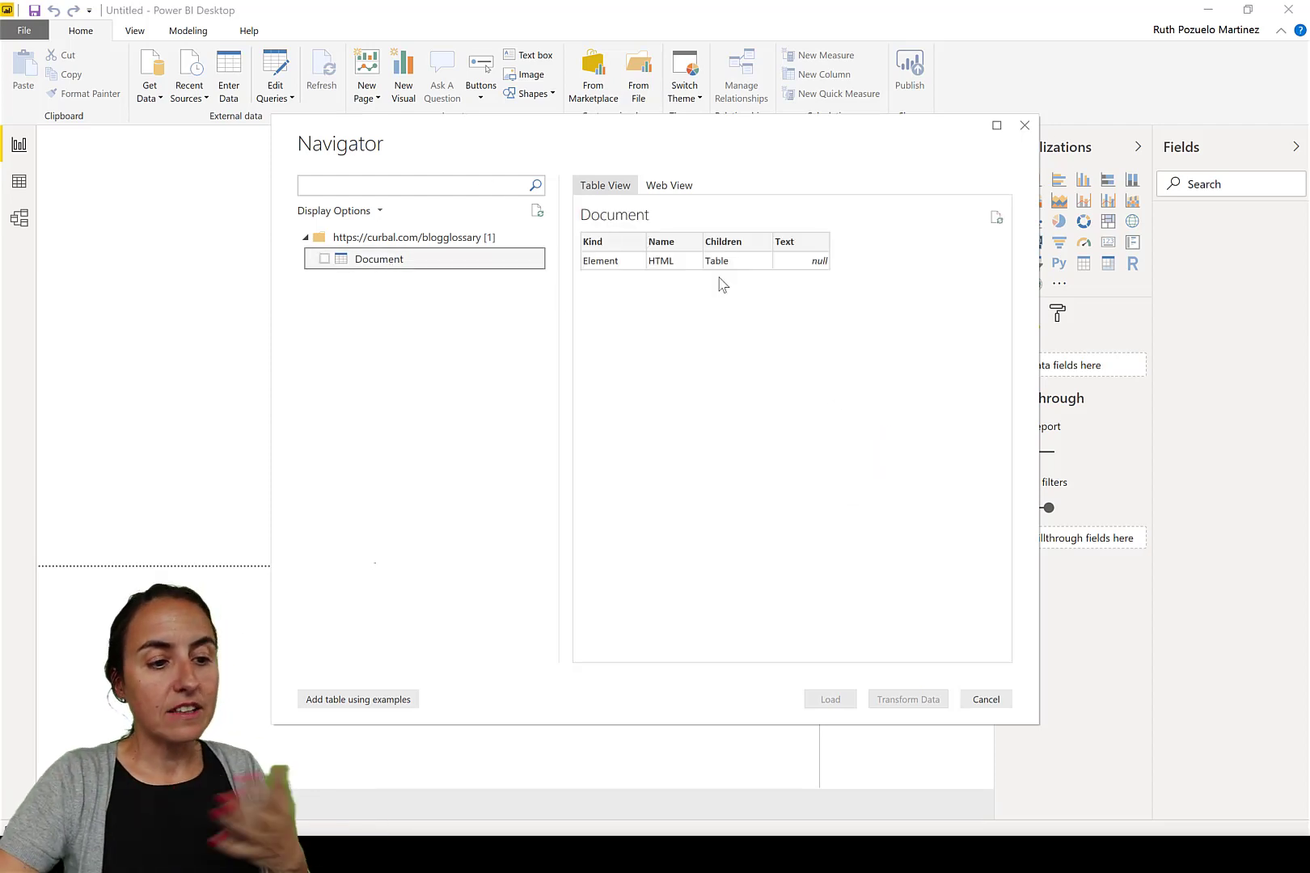
click(671, 186)
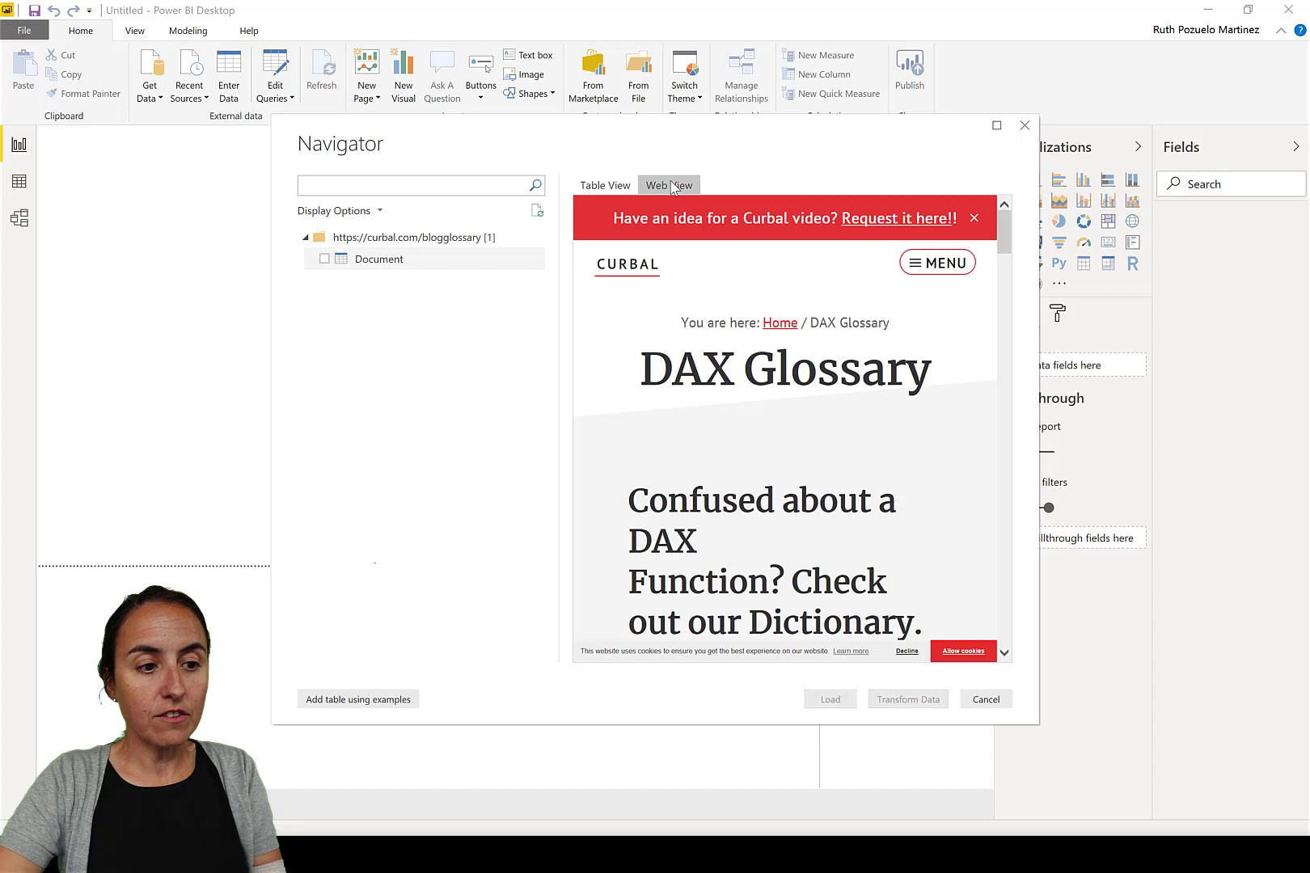
scroll(912, 526, down, 10)
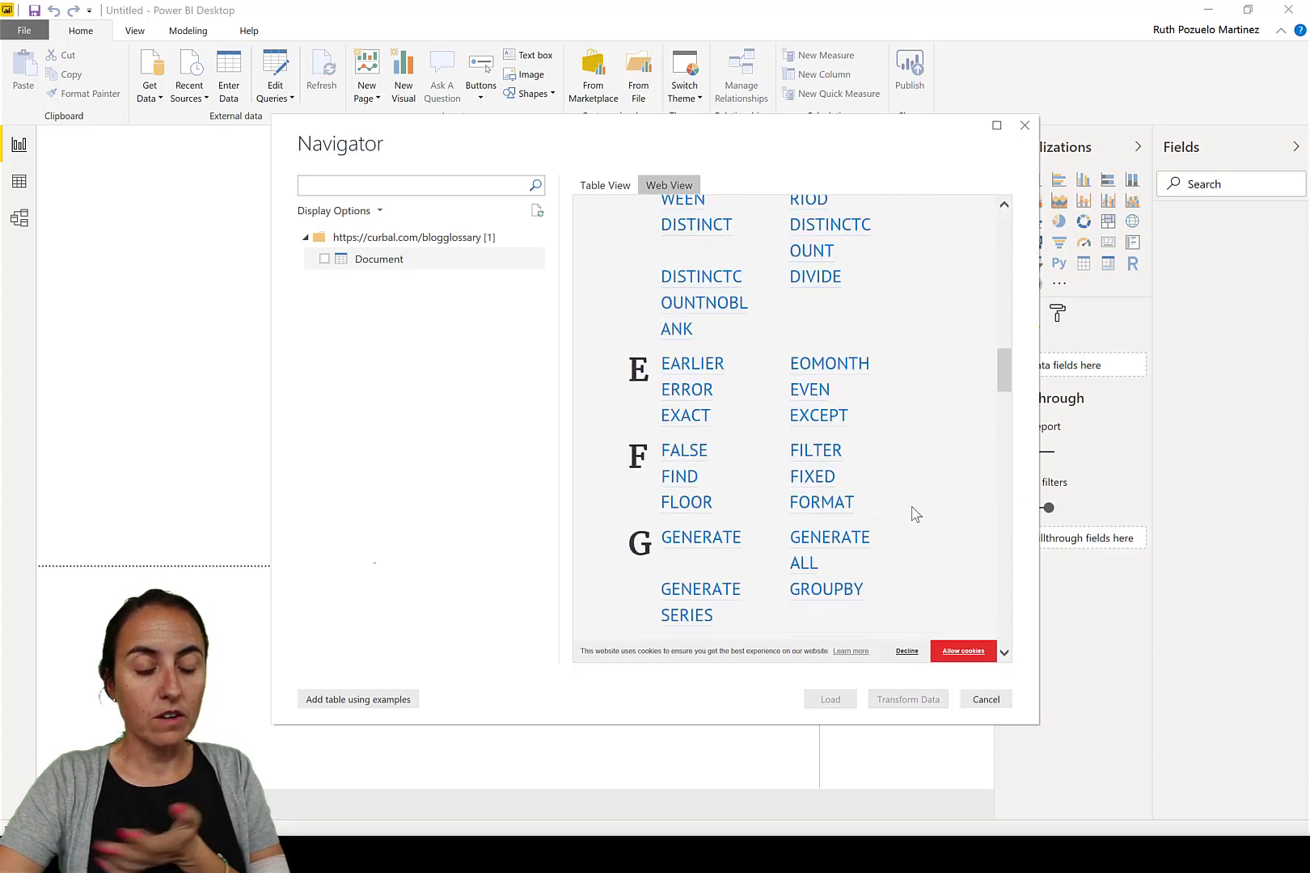
Step: Start Add table using examples and select the first empty cell of Column1
click(365, 700)
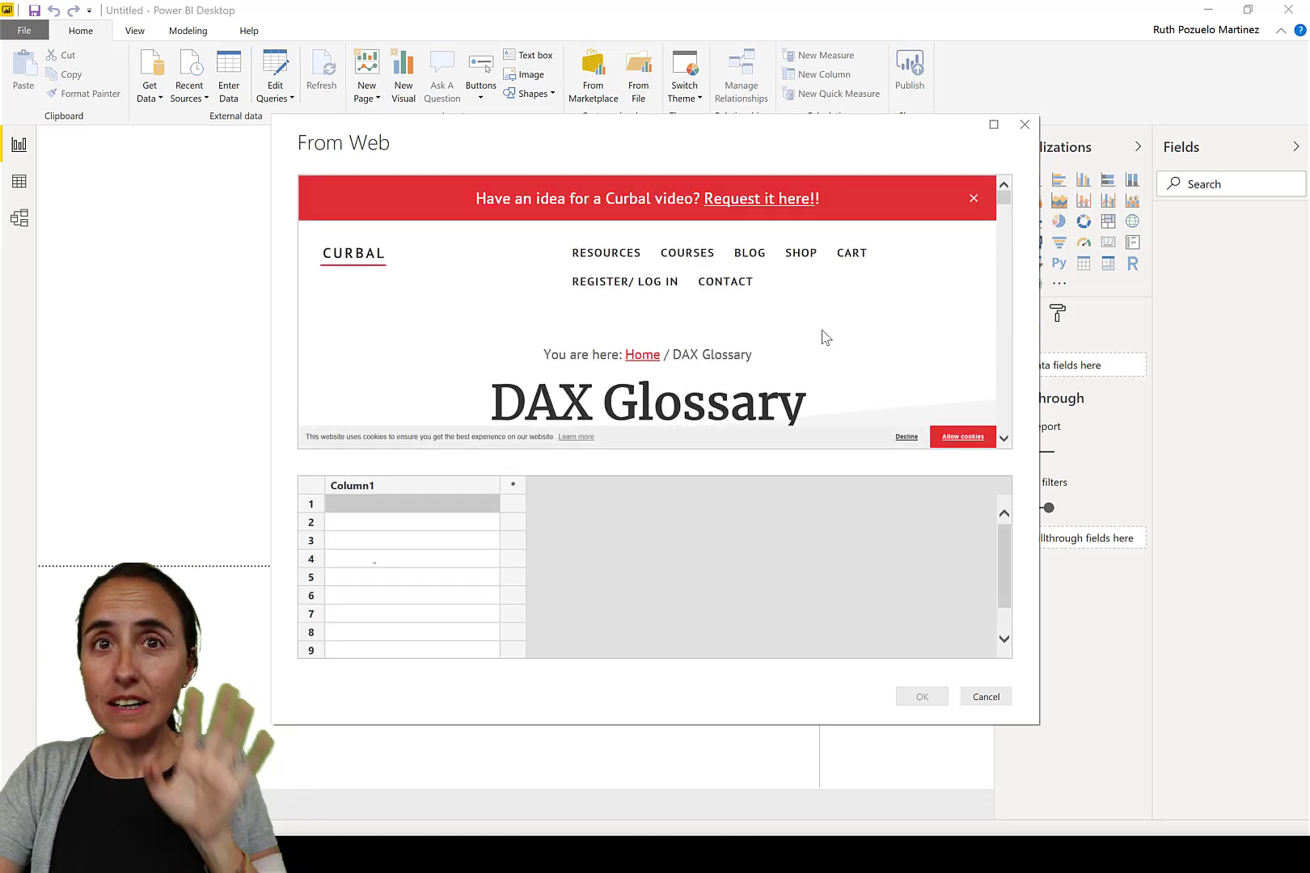
scroll(694, 360, down, 5)
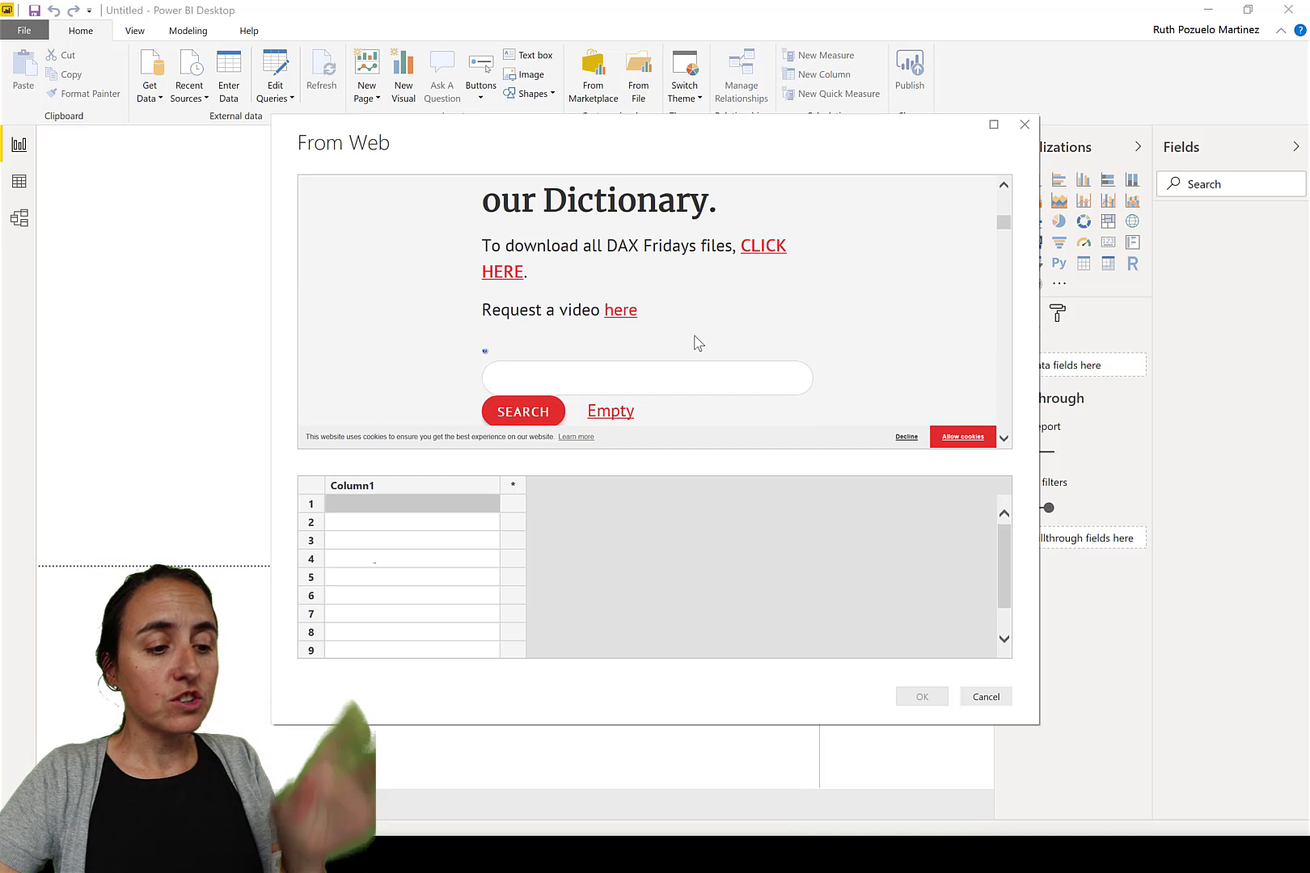
scroll(696, 348, up, 4)
scroll(693, 350, down, 8)
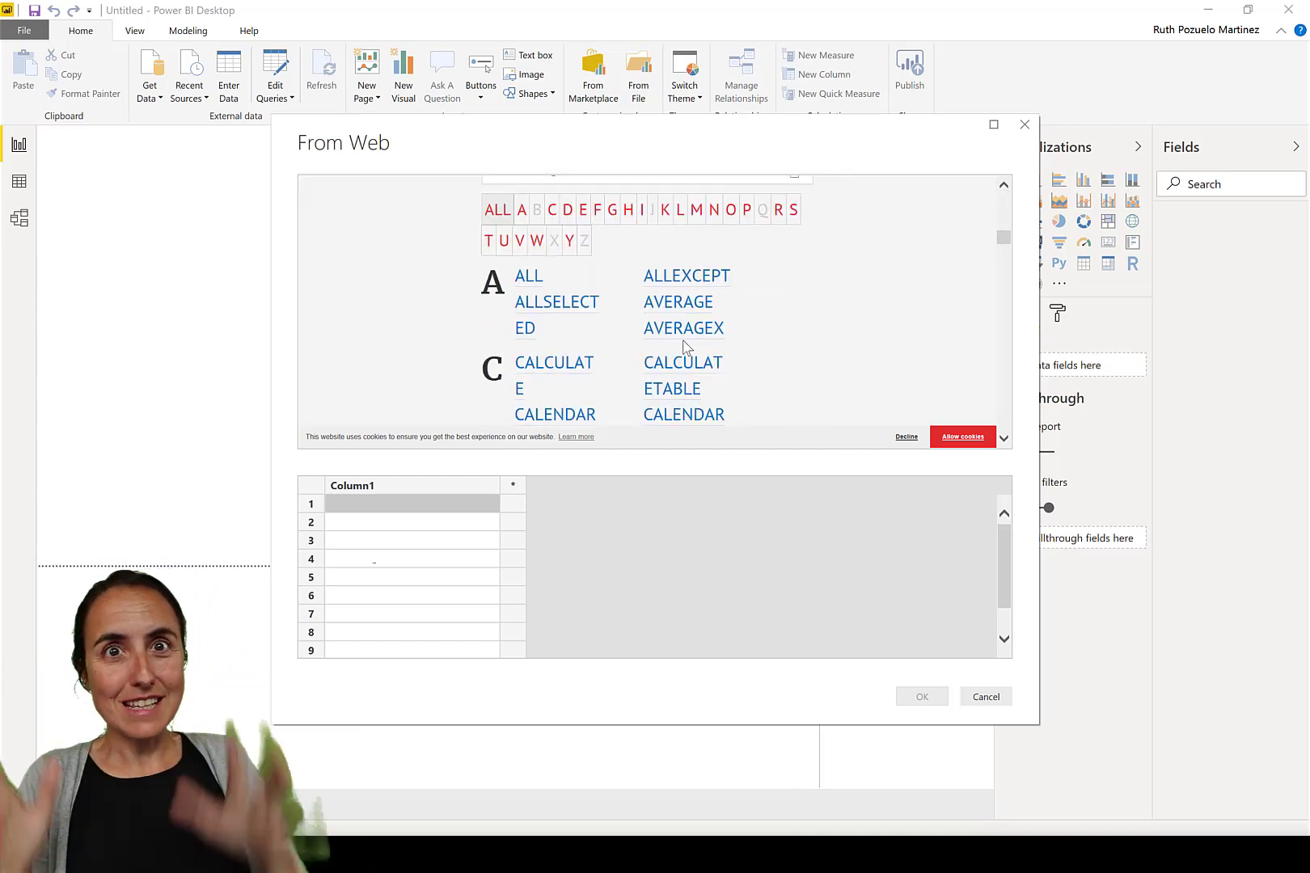
click(428, 488)
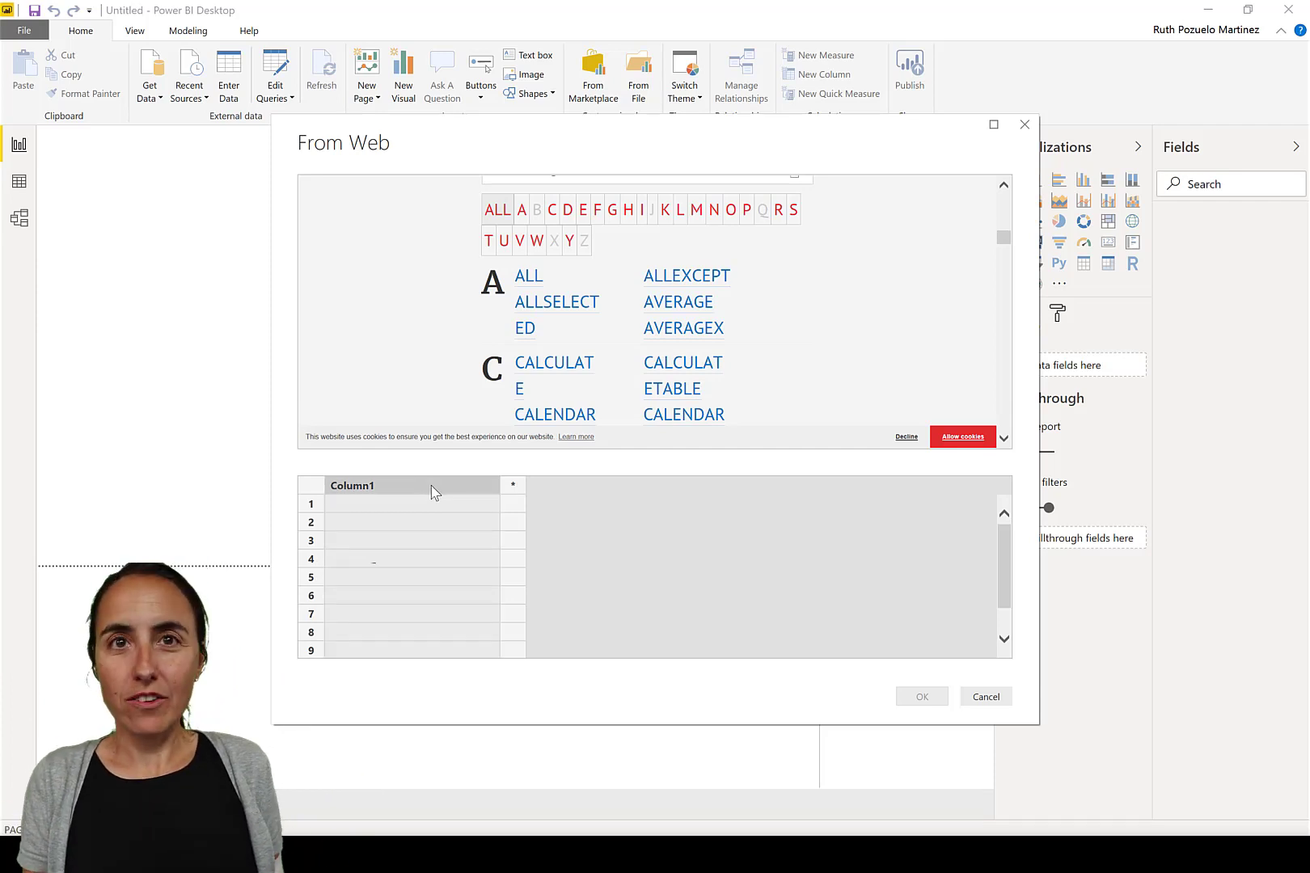
click(414, 503)
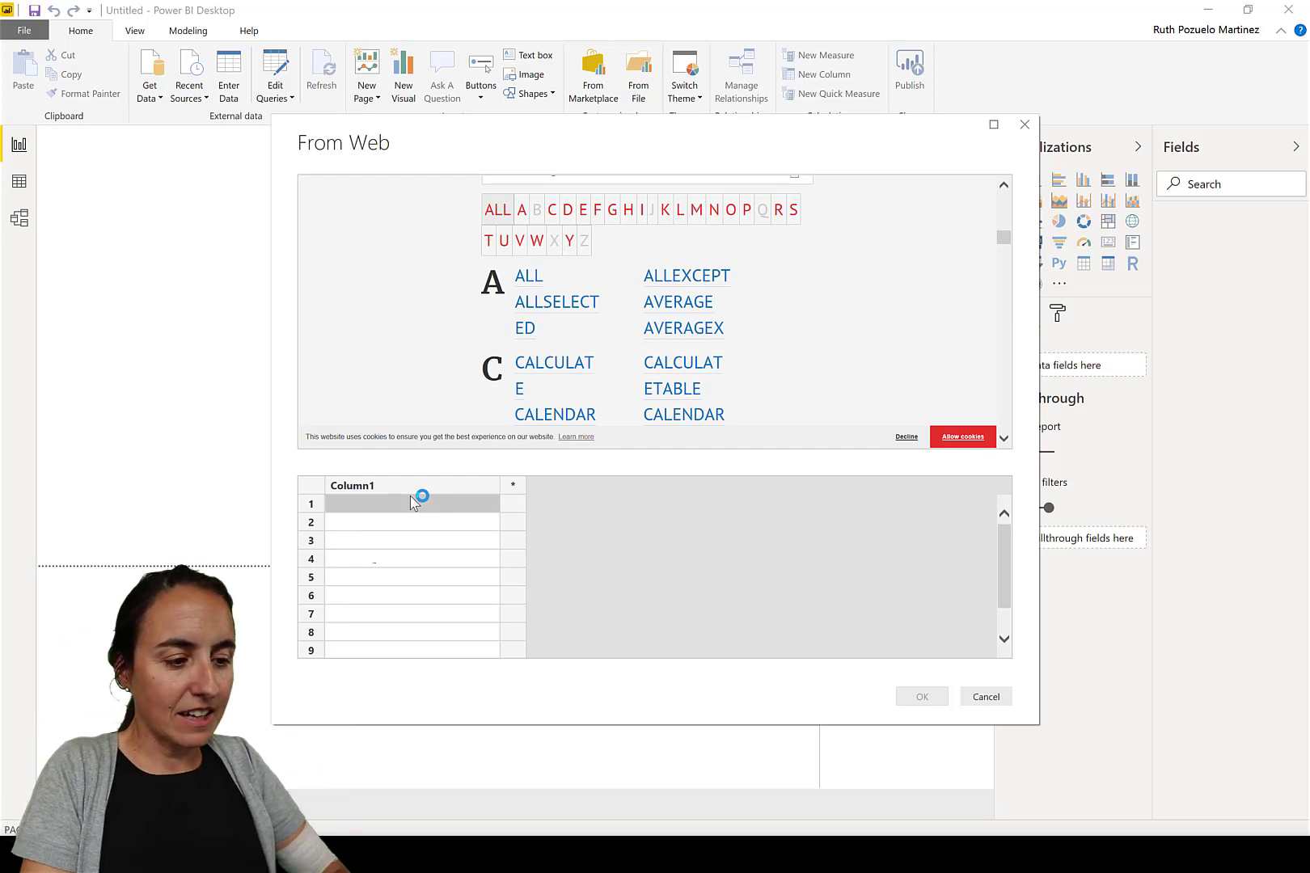
Step: Enter ALL, ALLEXCEPT and CALCULATE as Column1 examples so Power BI auto-fills the function names
text(all)
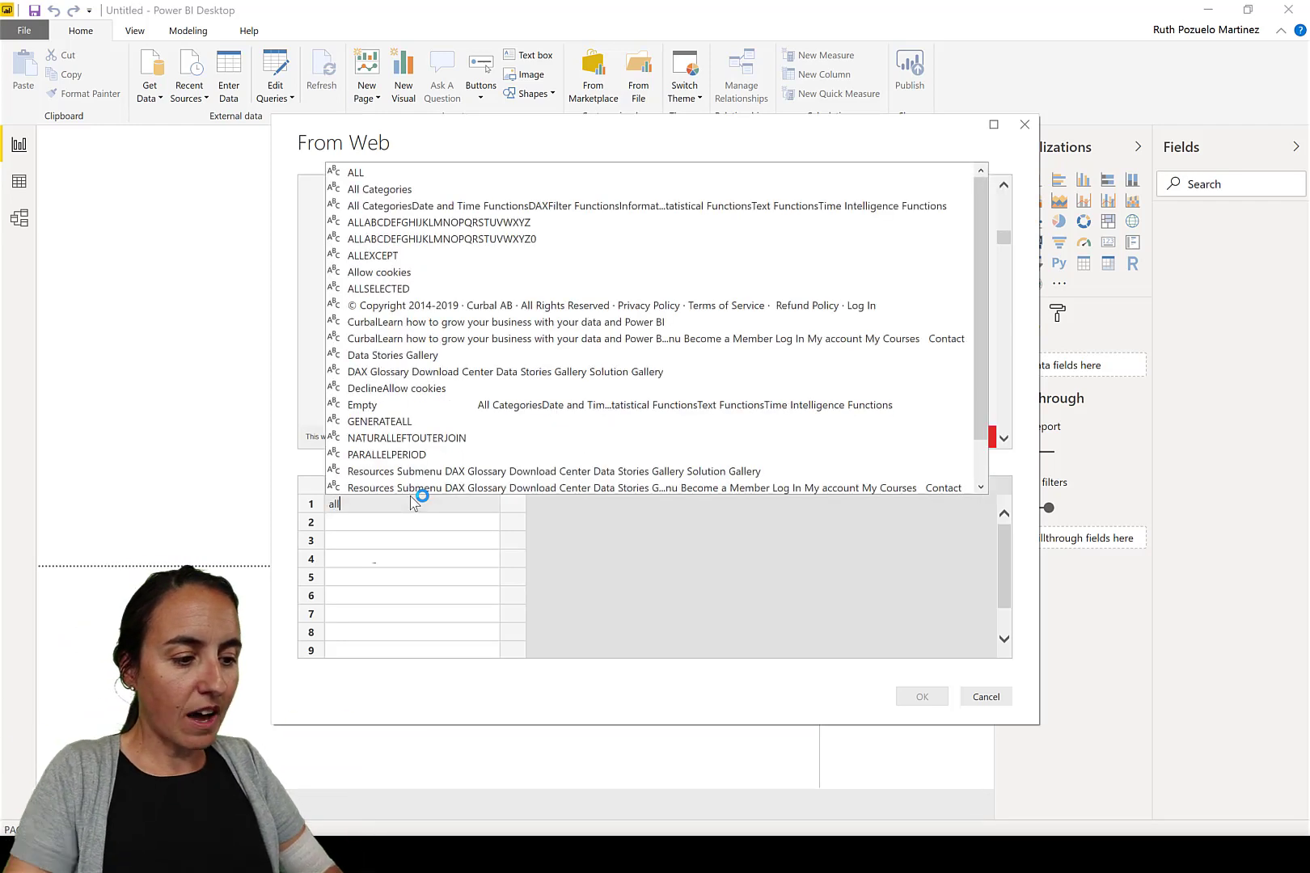
click(395, 172)
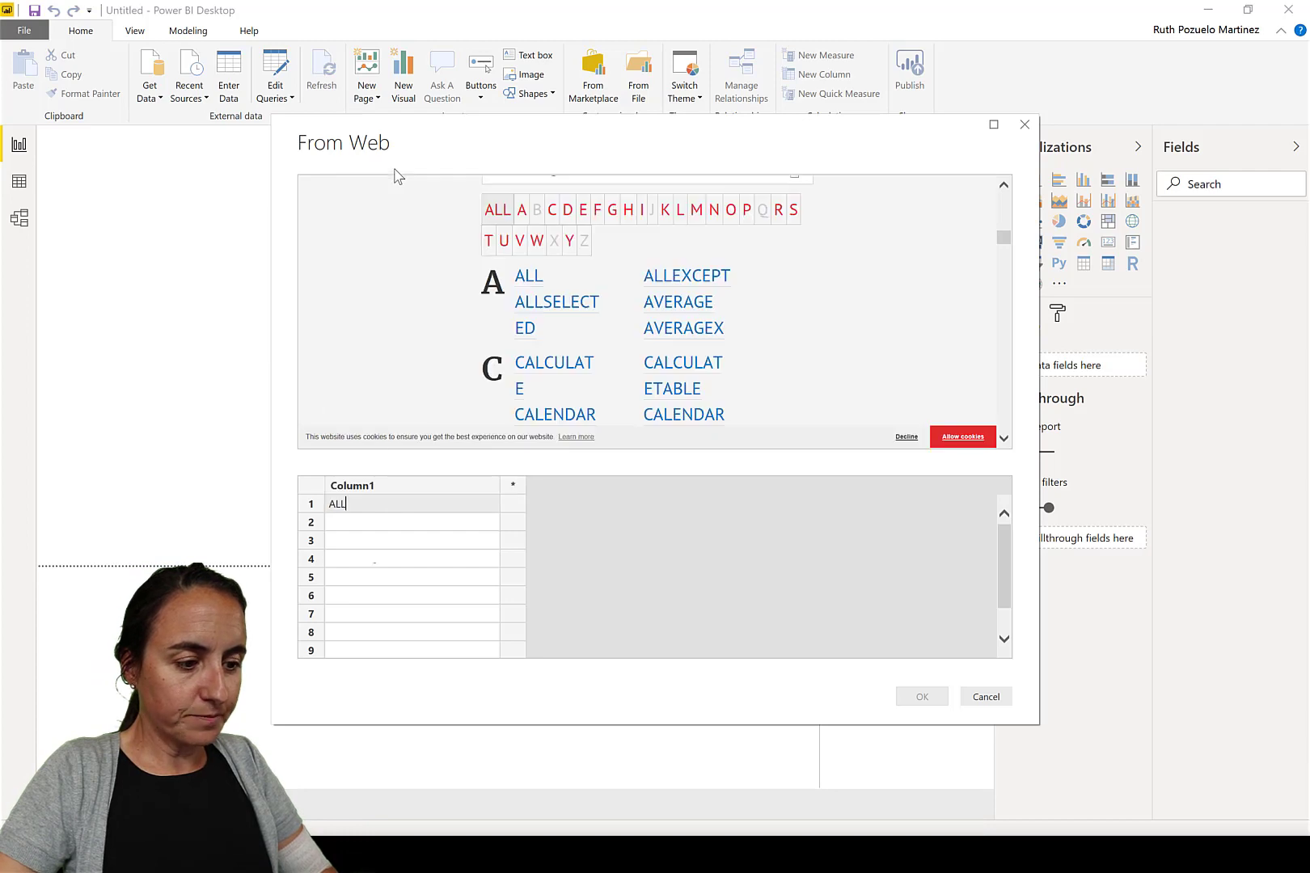
click(395, 532)
text(a)
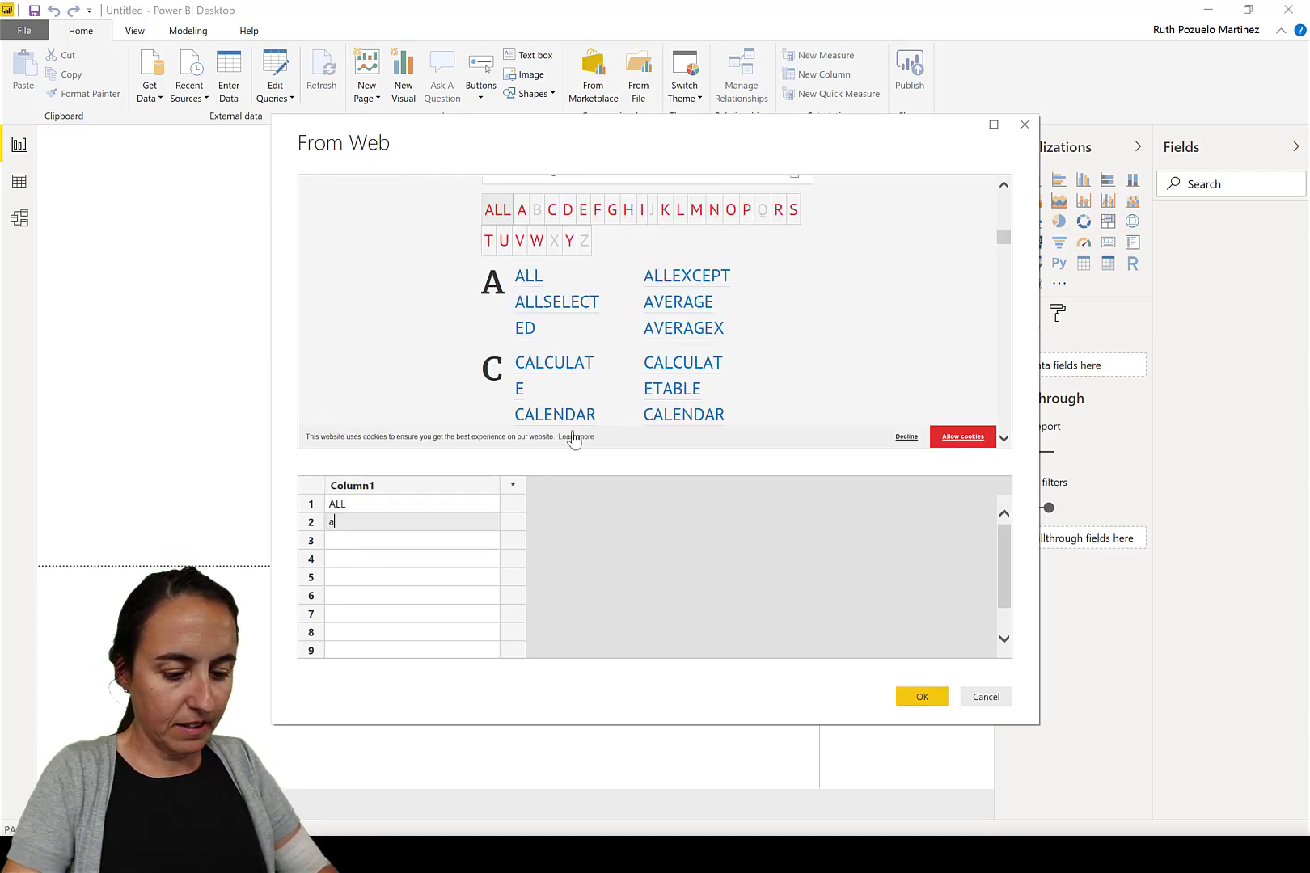
text(ll)
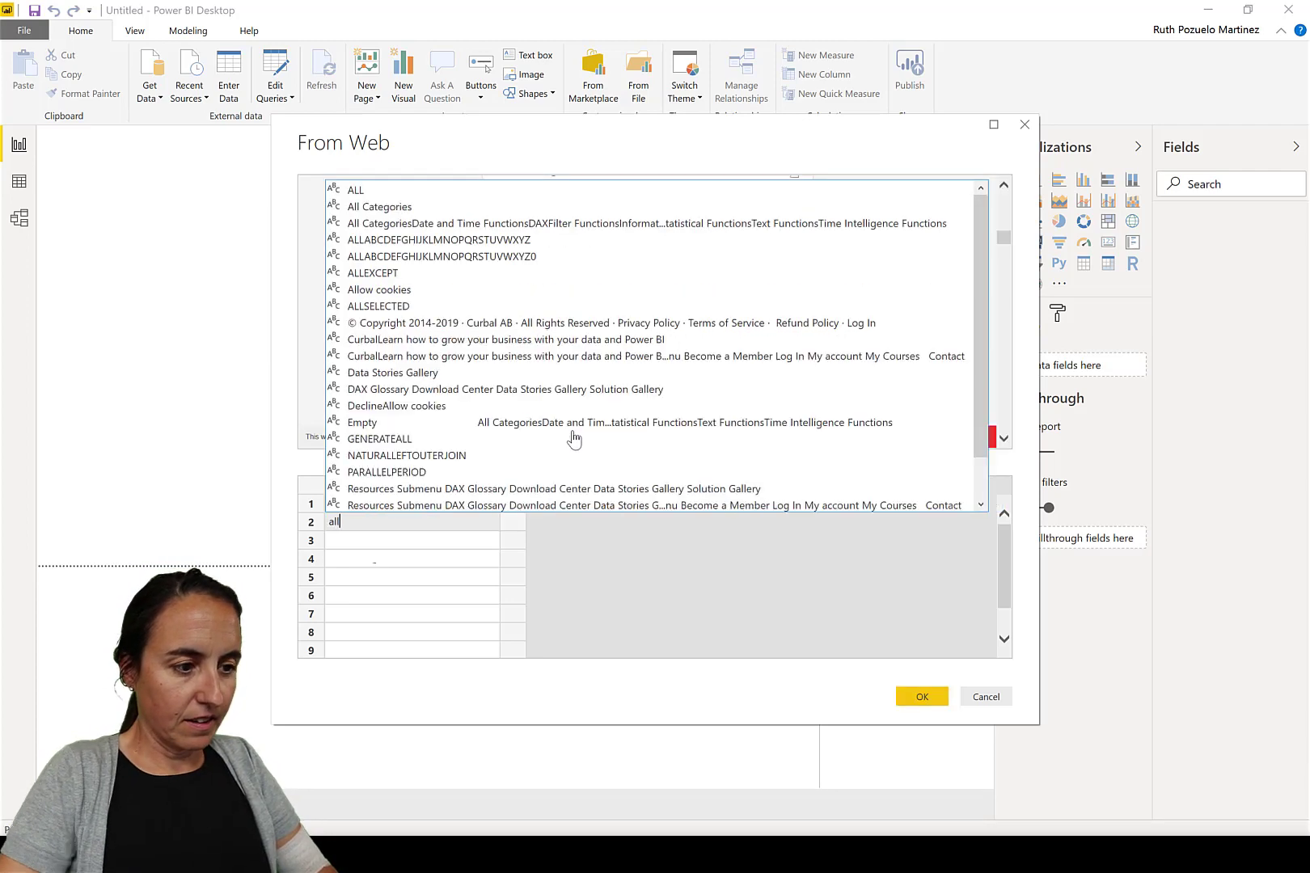
click(390, 275)
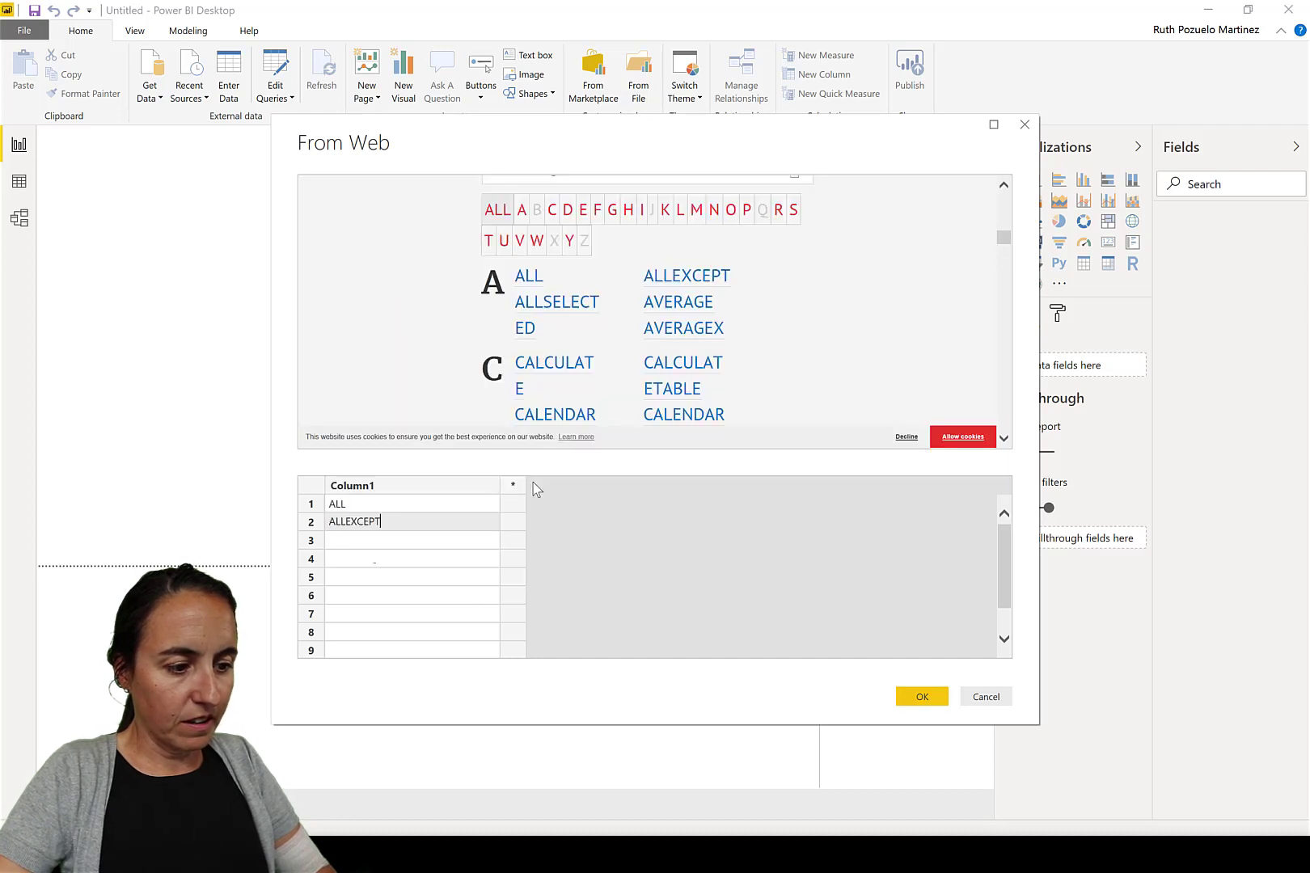
click(407, 547)
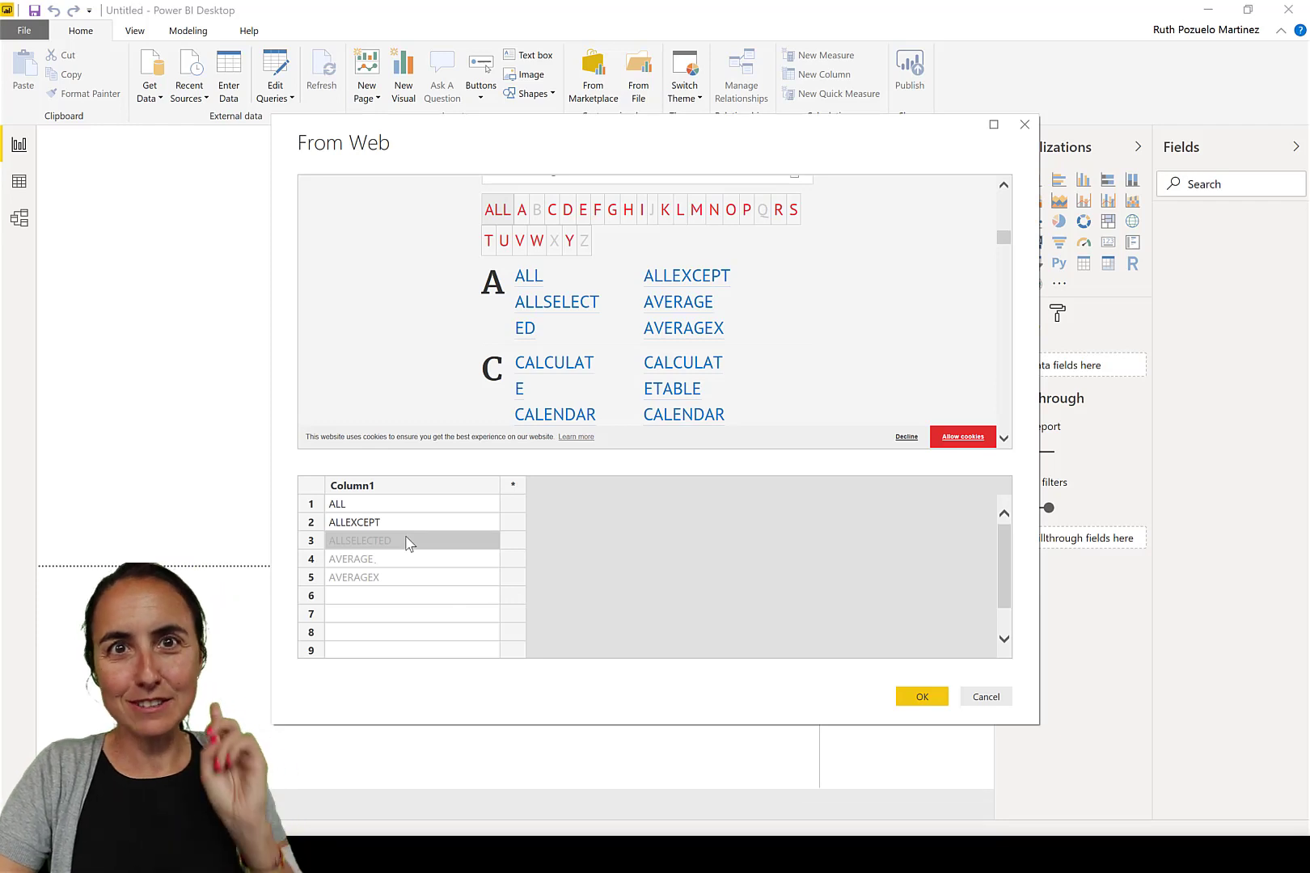
click(384, 597)
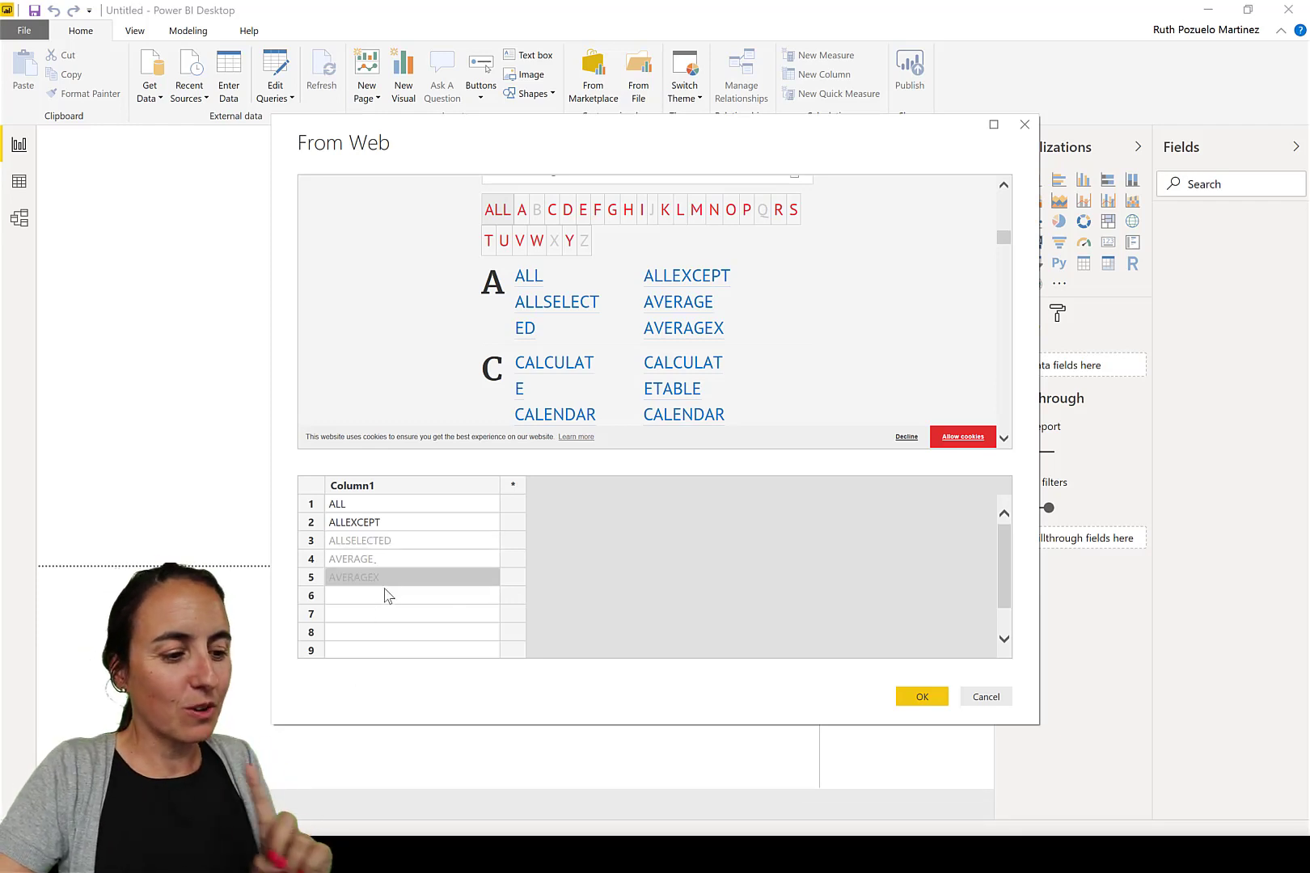
text(C)
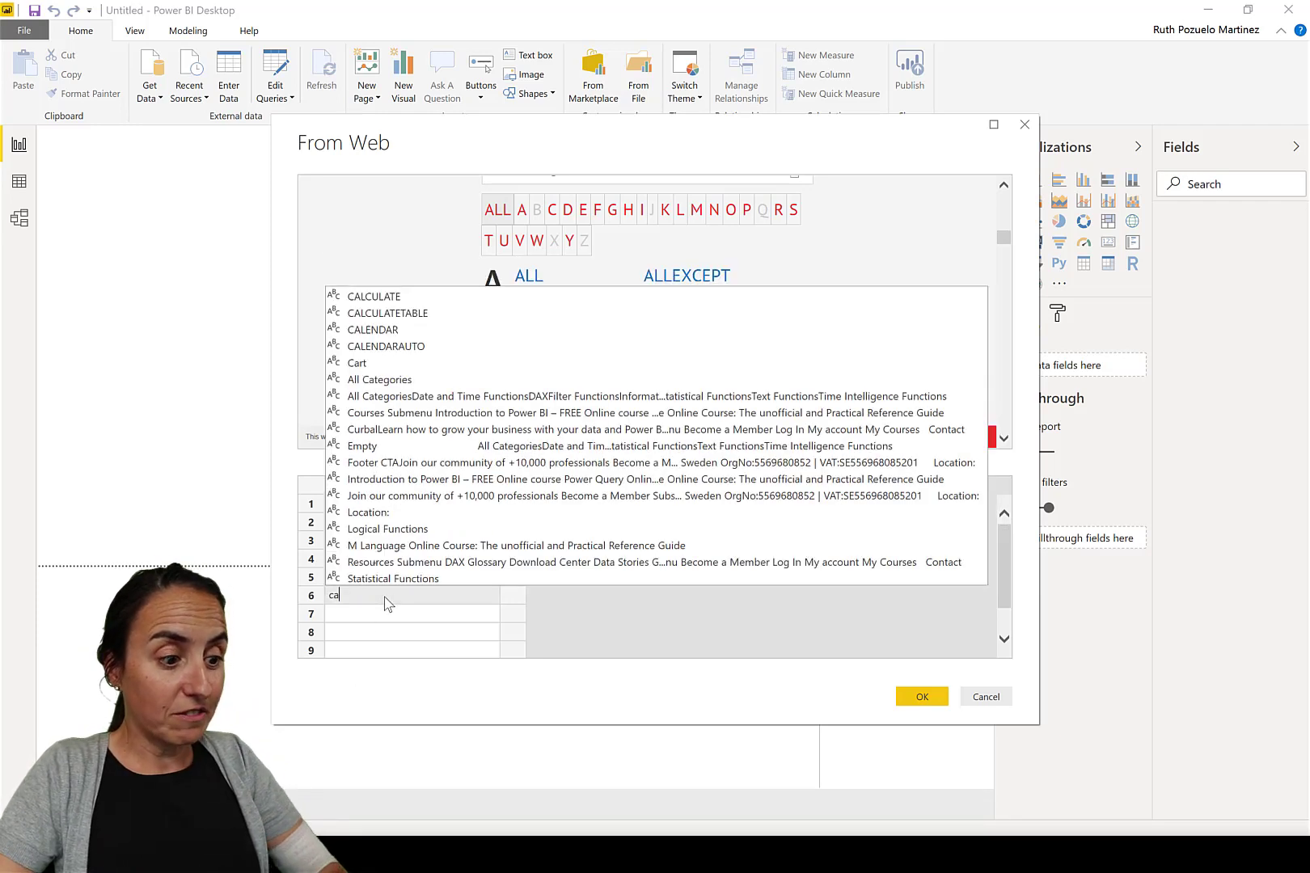
click(396, 289)
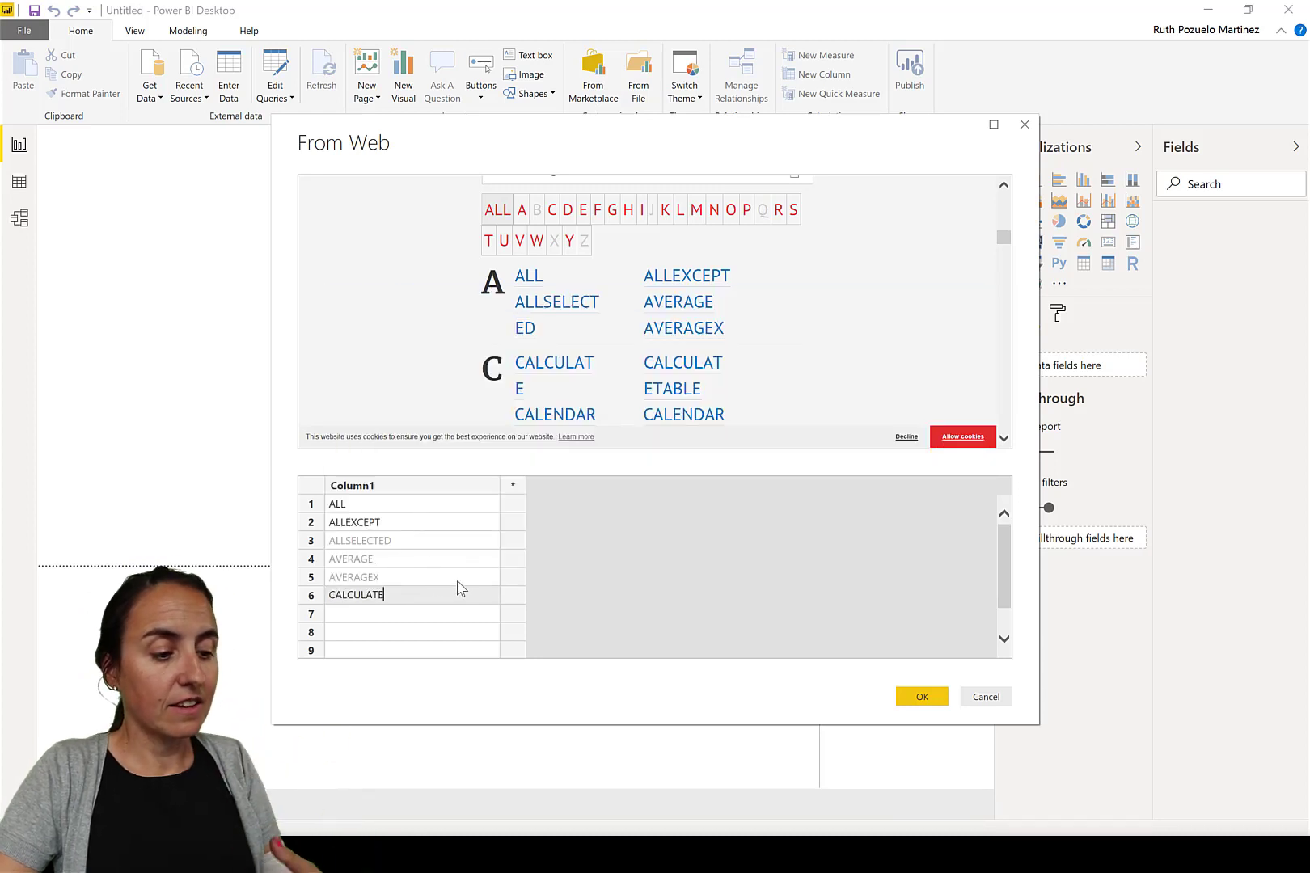
click(450, 616)
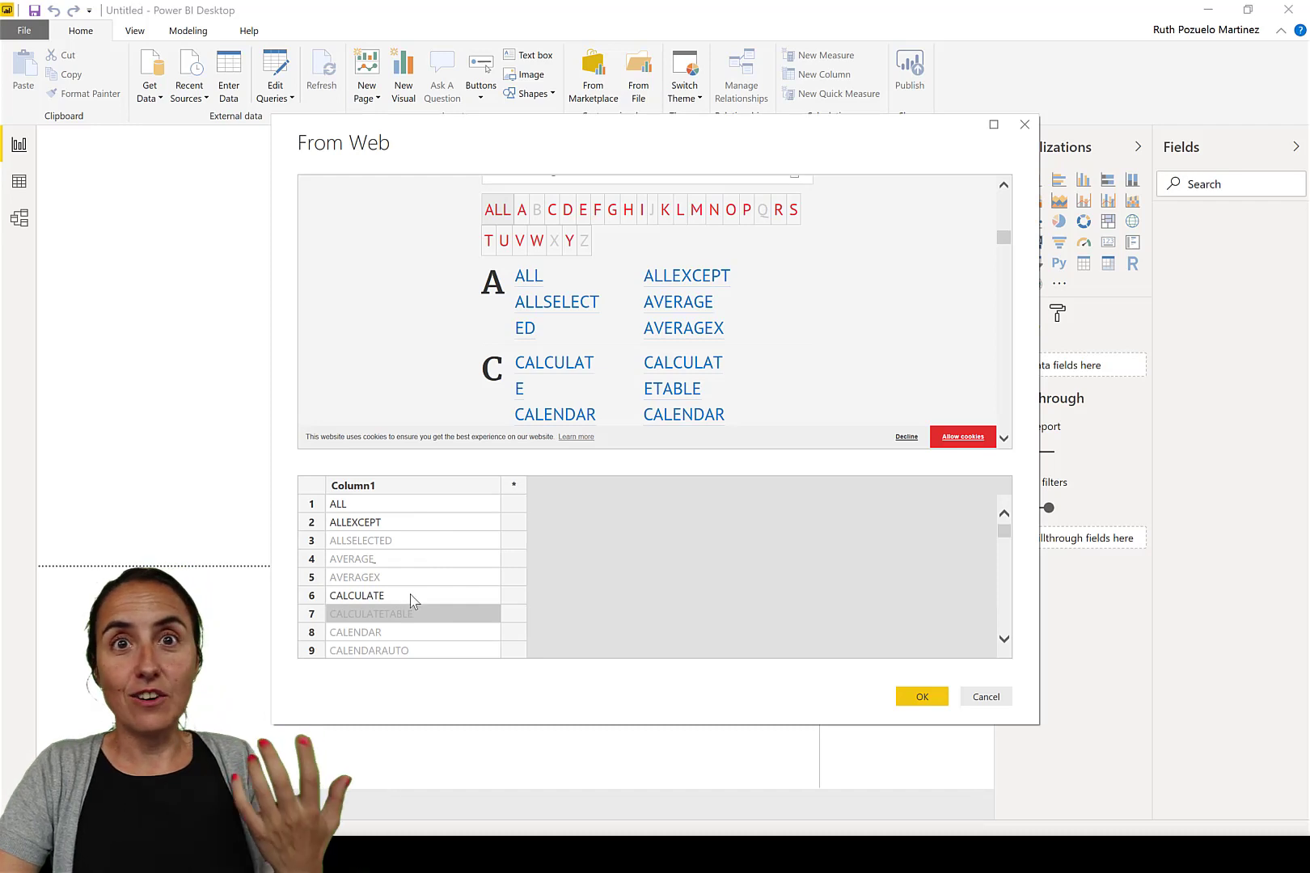
scroll(411, 596, down, 8)
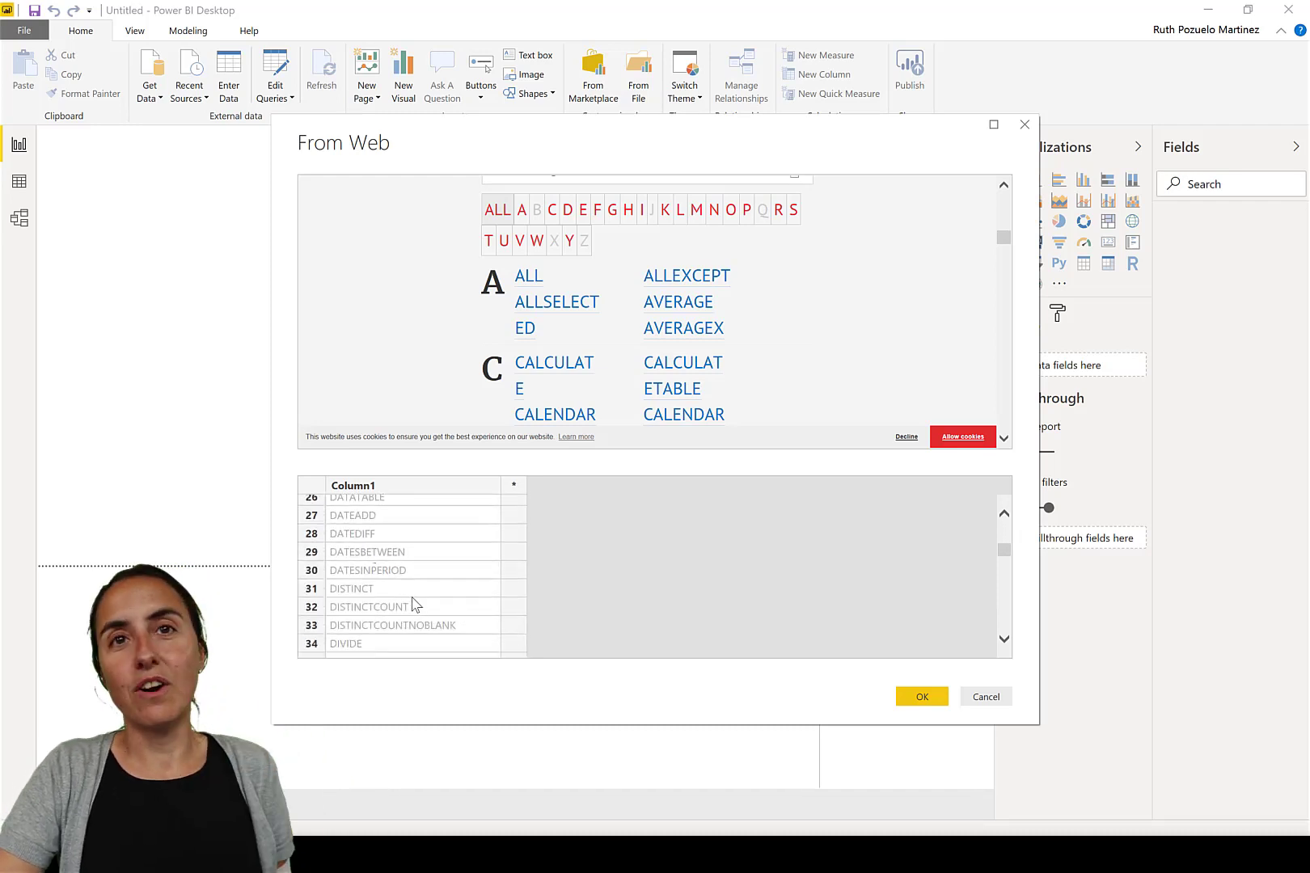
scroll(422, 598, up, 4)
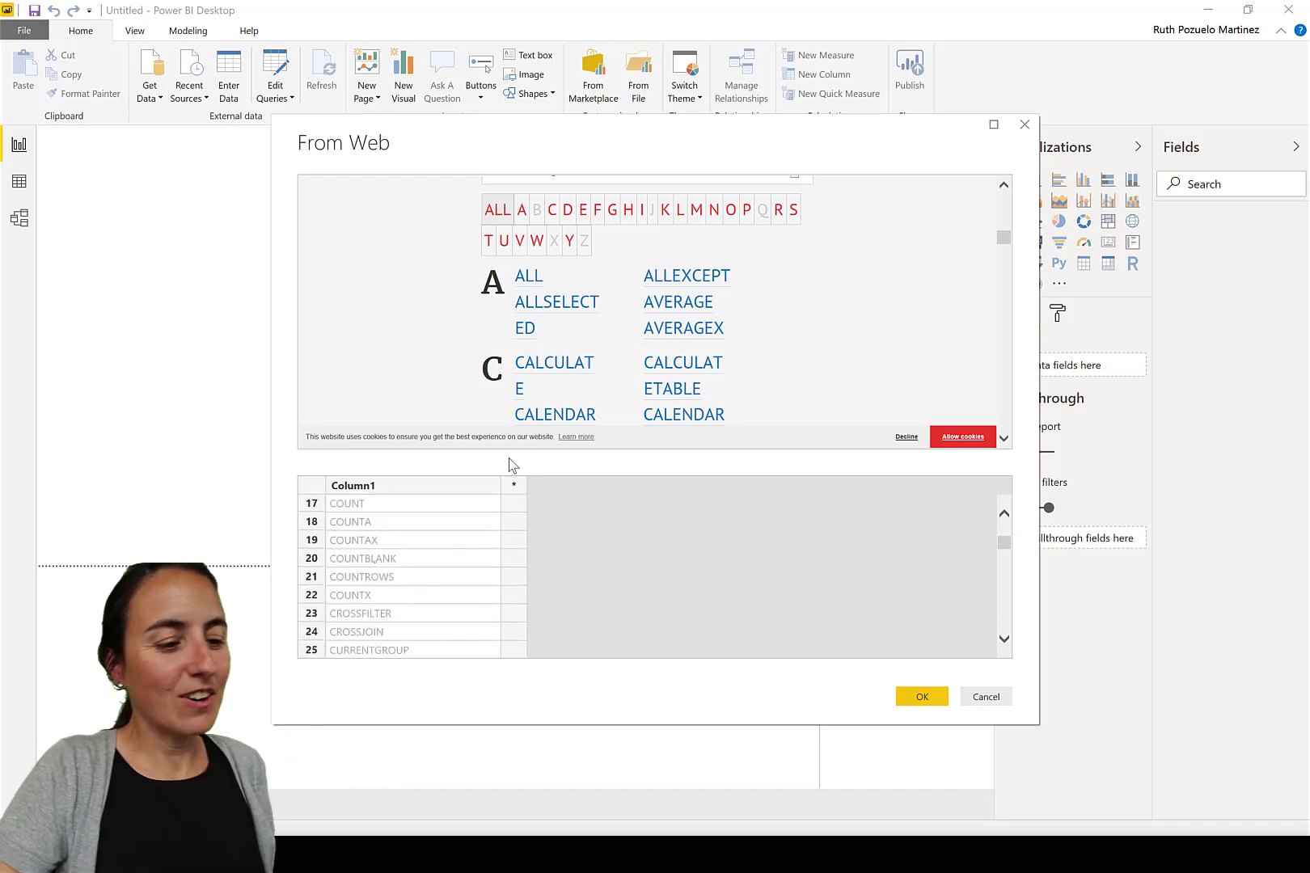
Step: Add Column2 and open the ALL and ALLEXCEPT glossary pages in new Chrome tabs
click(515, 487)
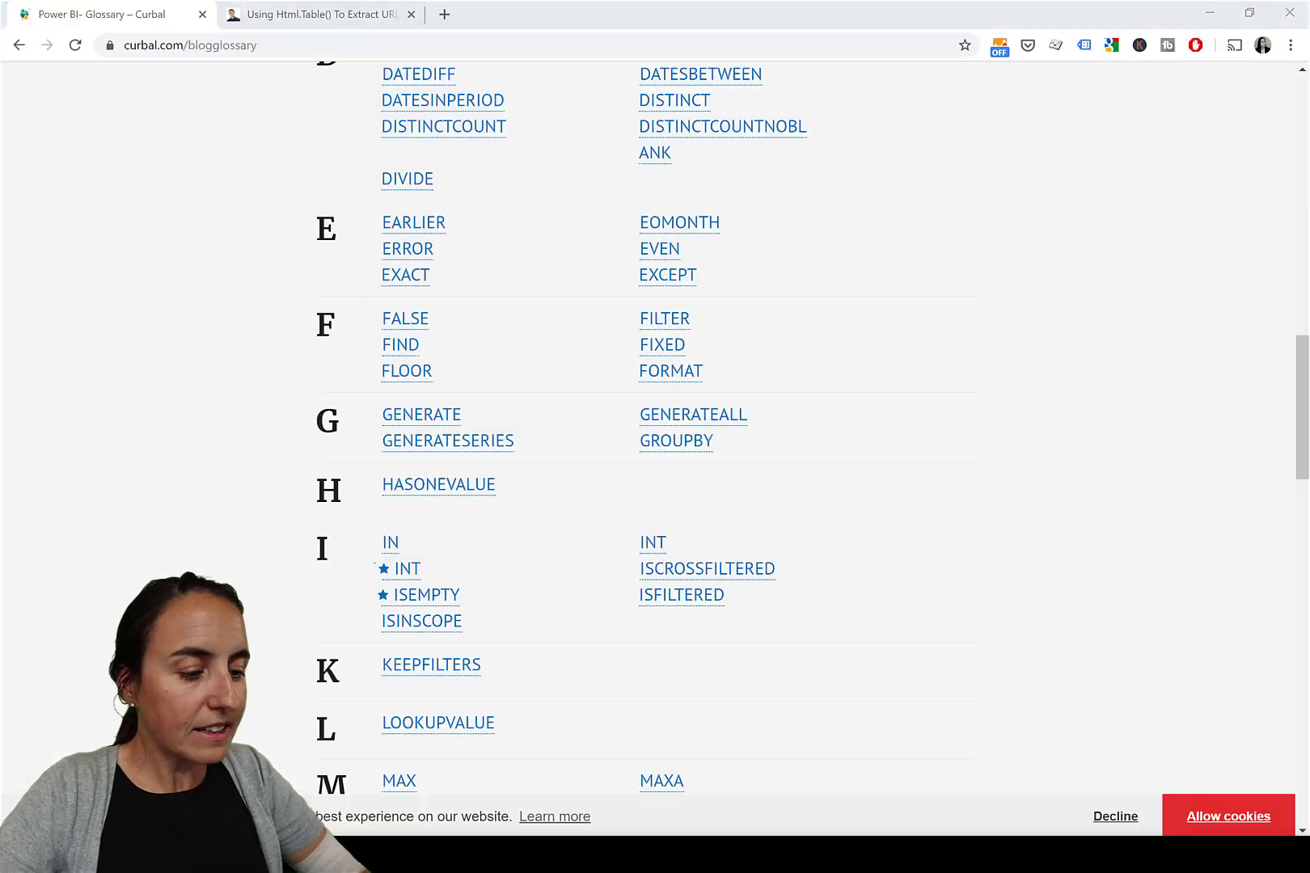
click(269, 49)
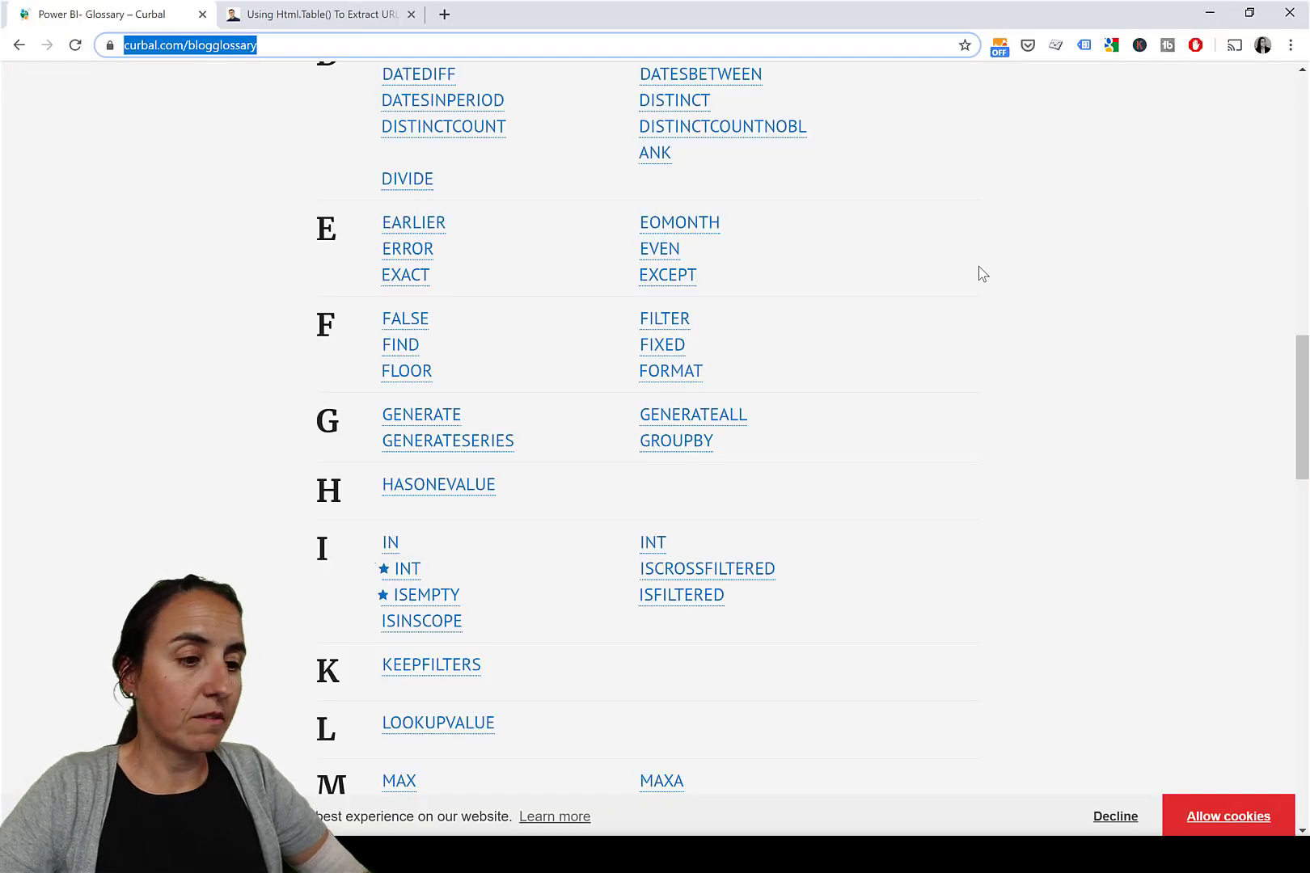
scroll(979, 271, up, 12)
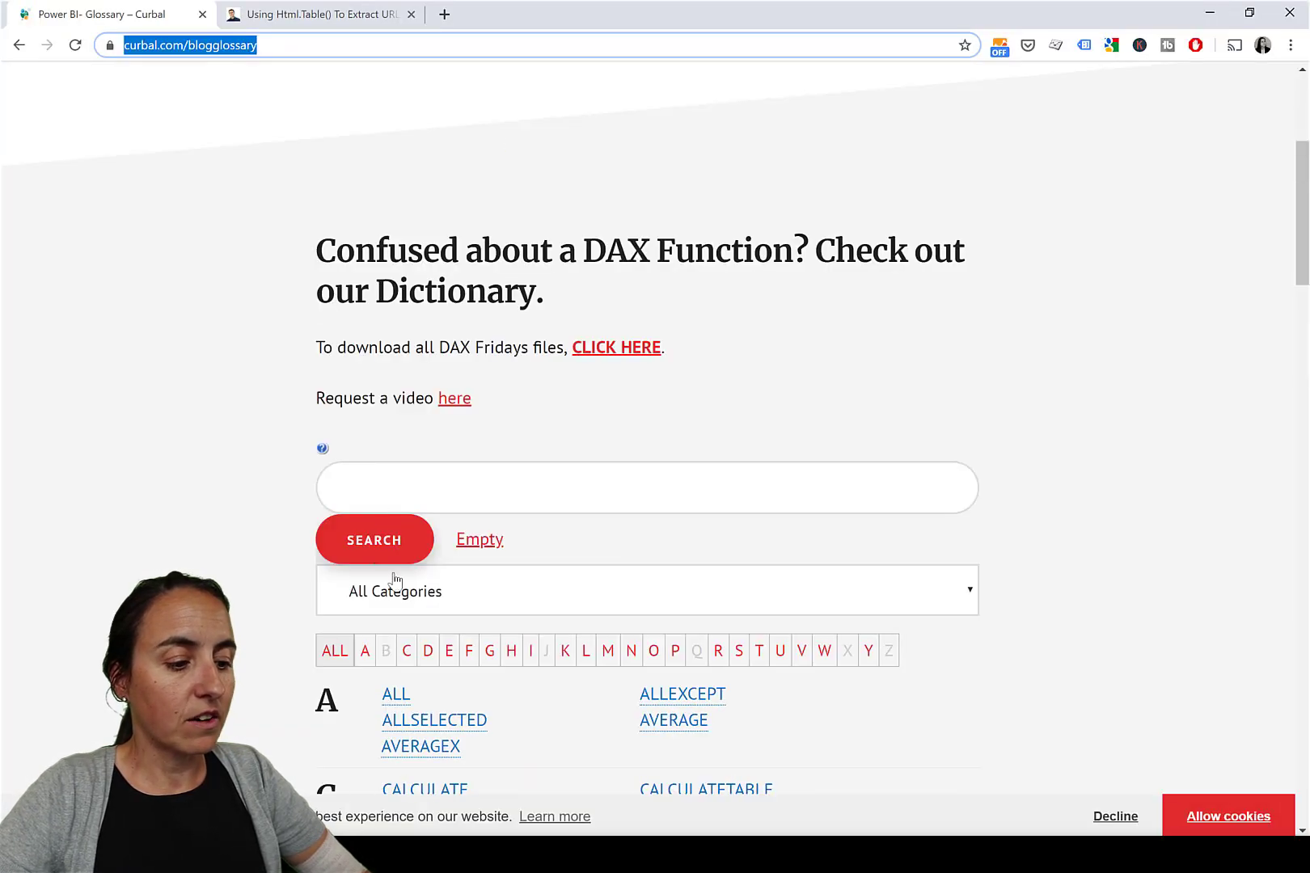
ctrl+click(391, 695)
scroll(566, 671, down, 1)
ctrl+click(693, 614)
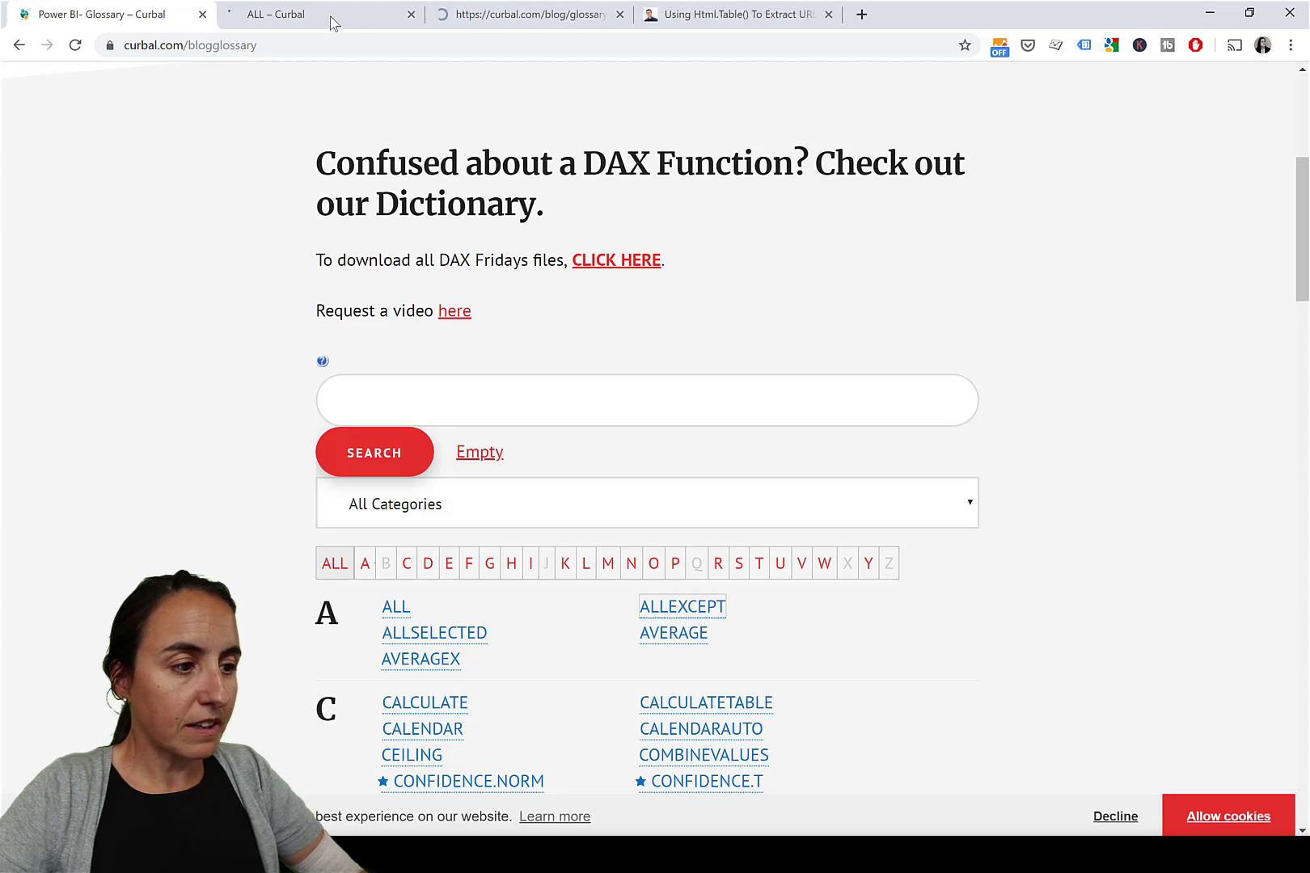
Step: Paste the ALL glossary page URL into Column2 for the ALL row
click(363, 14)
click(384, 43)
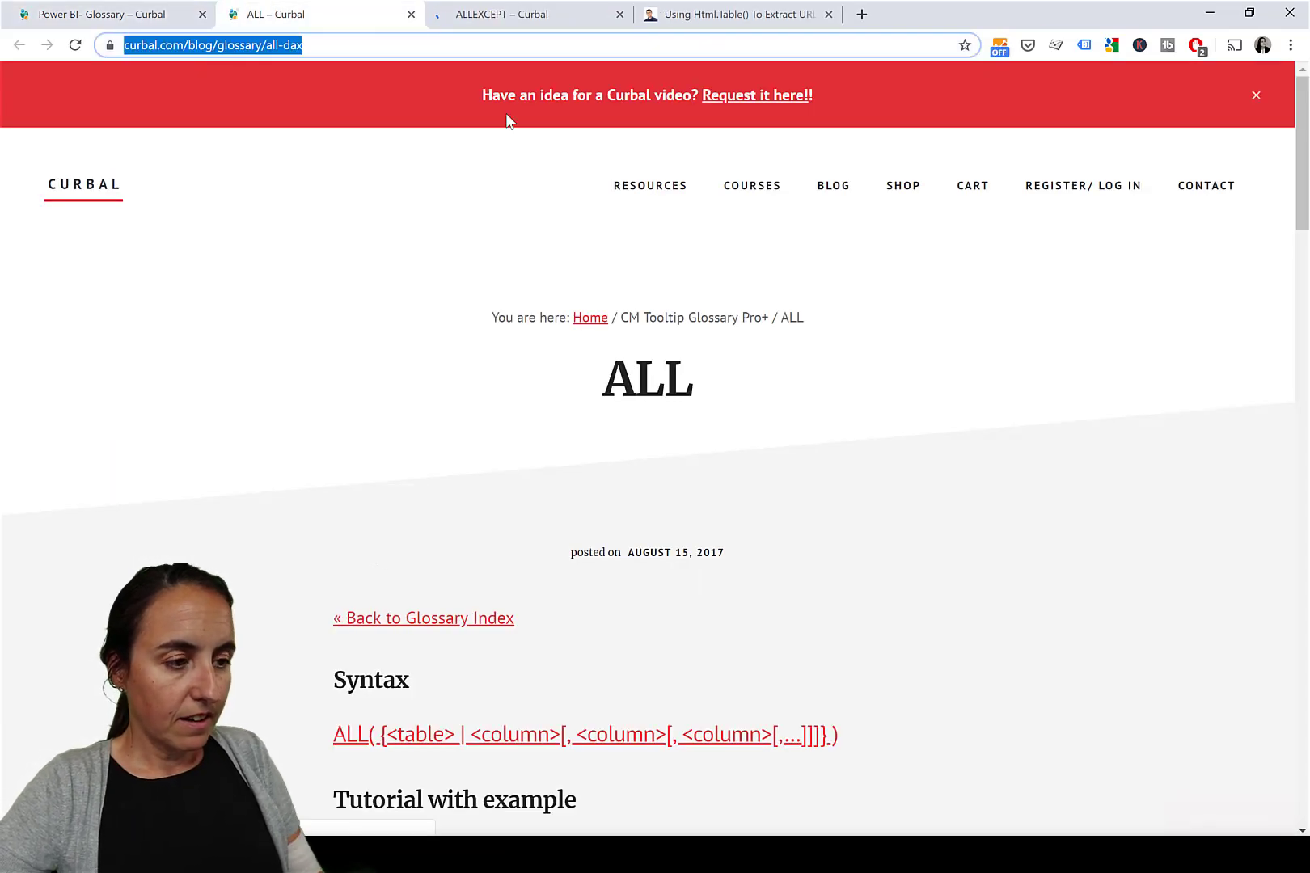
key(alt+Tab)
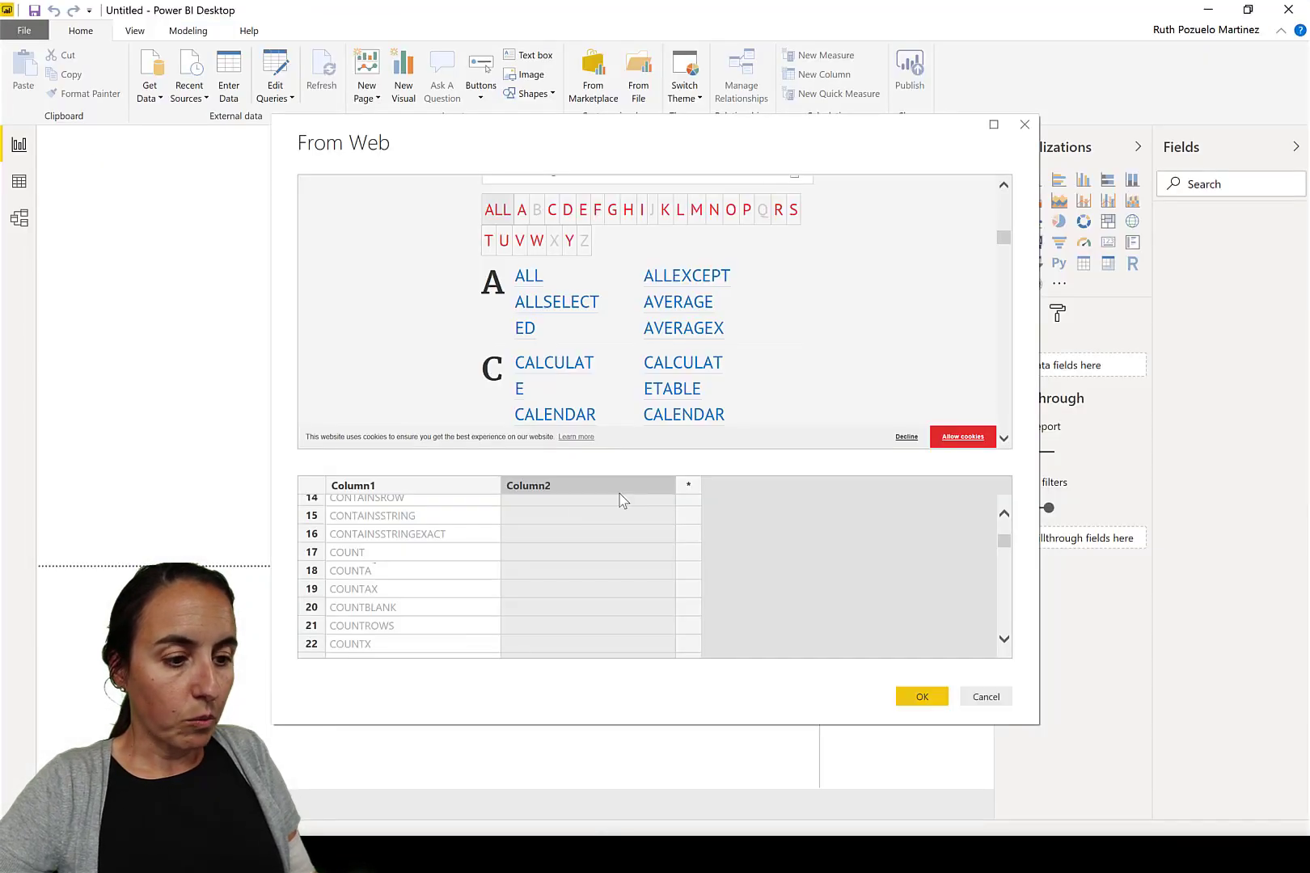
scroll(581, 513, up, 3)
scroll(581, 513, up, 1)
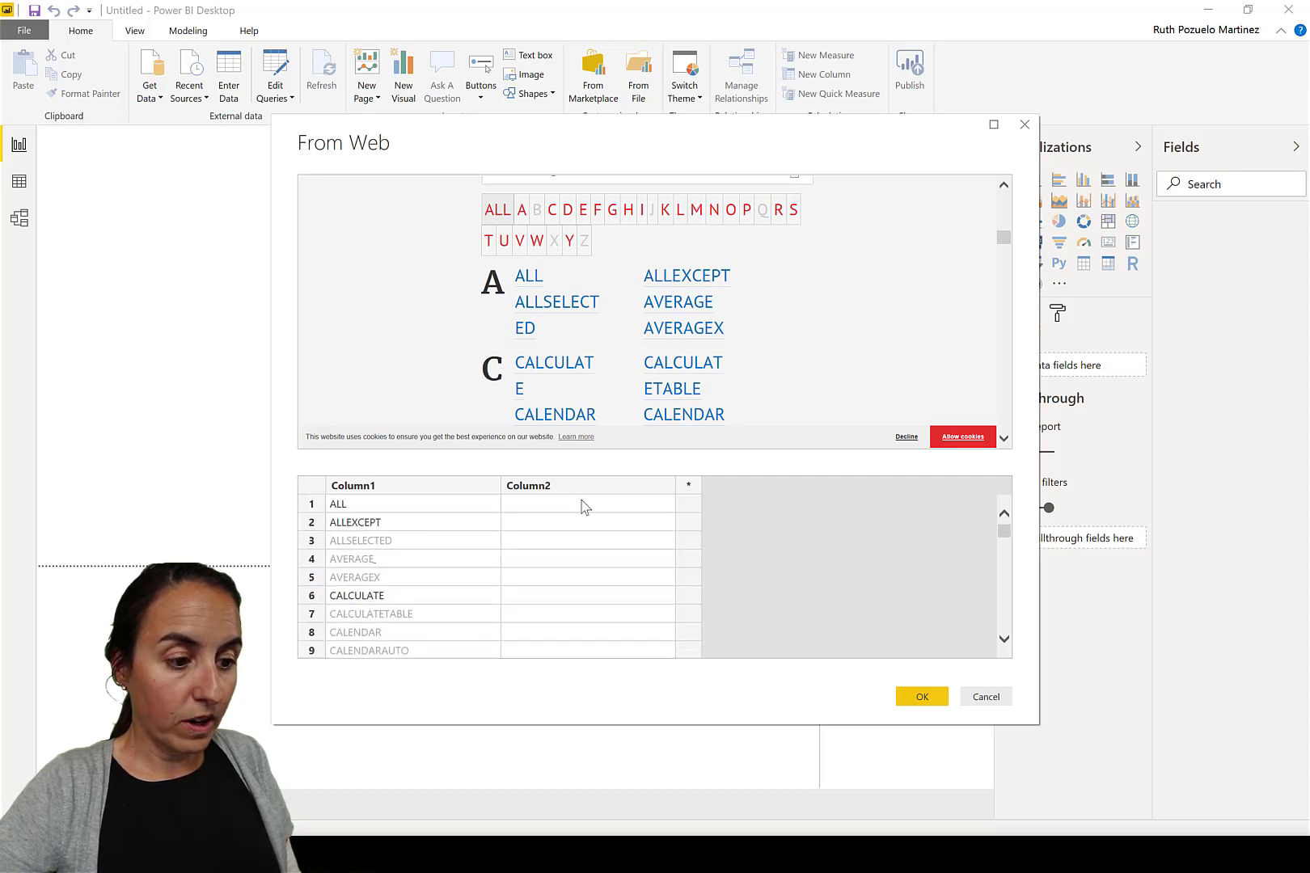
click(583, 501)
key(ctrl+v)
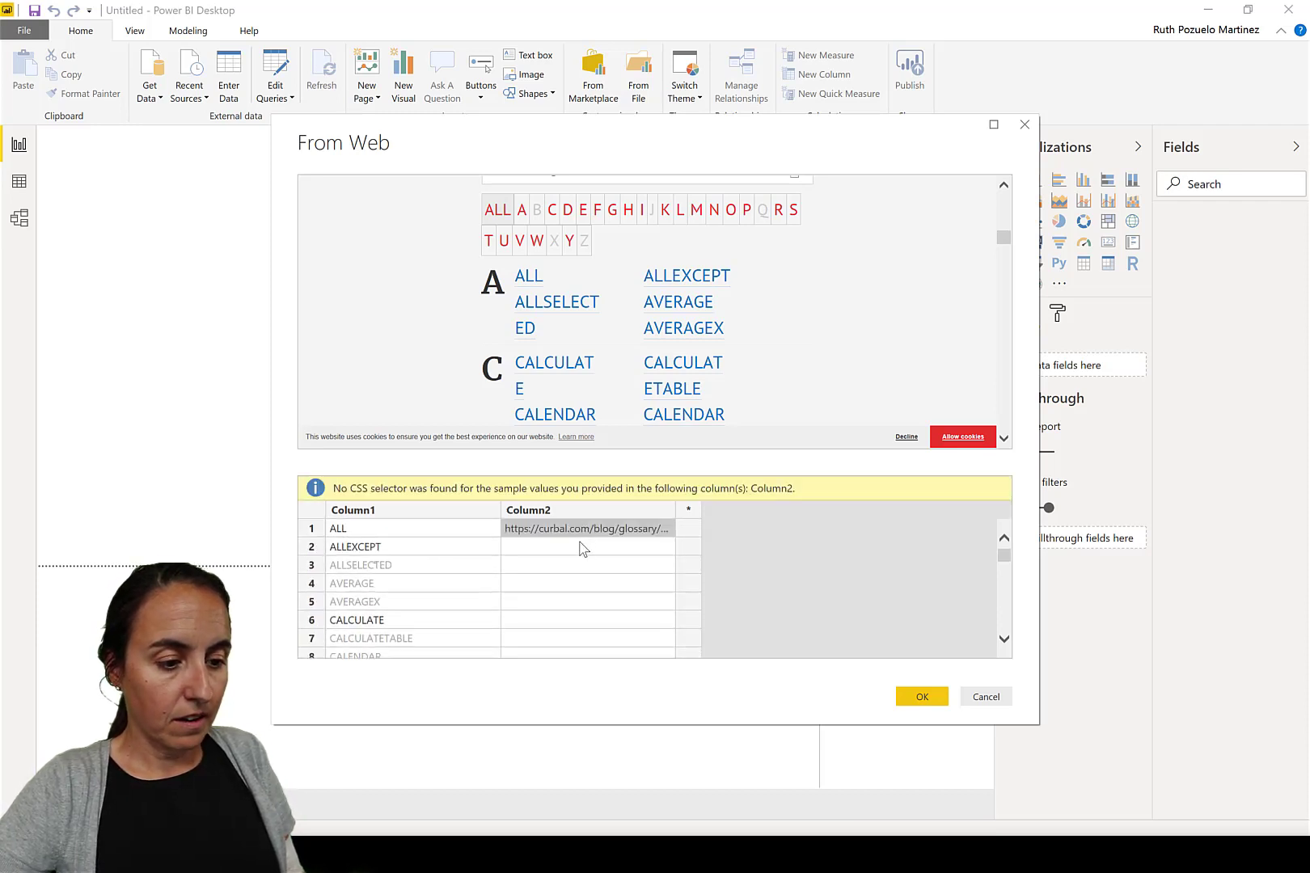
Step: Paste the ALLEXCEPT page URL into its row and confirm the table as Table 1
click(582, 548)
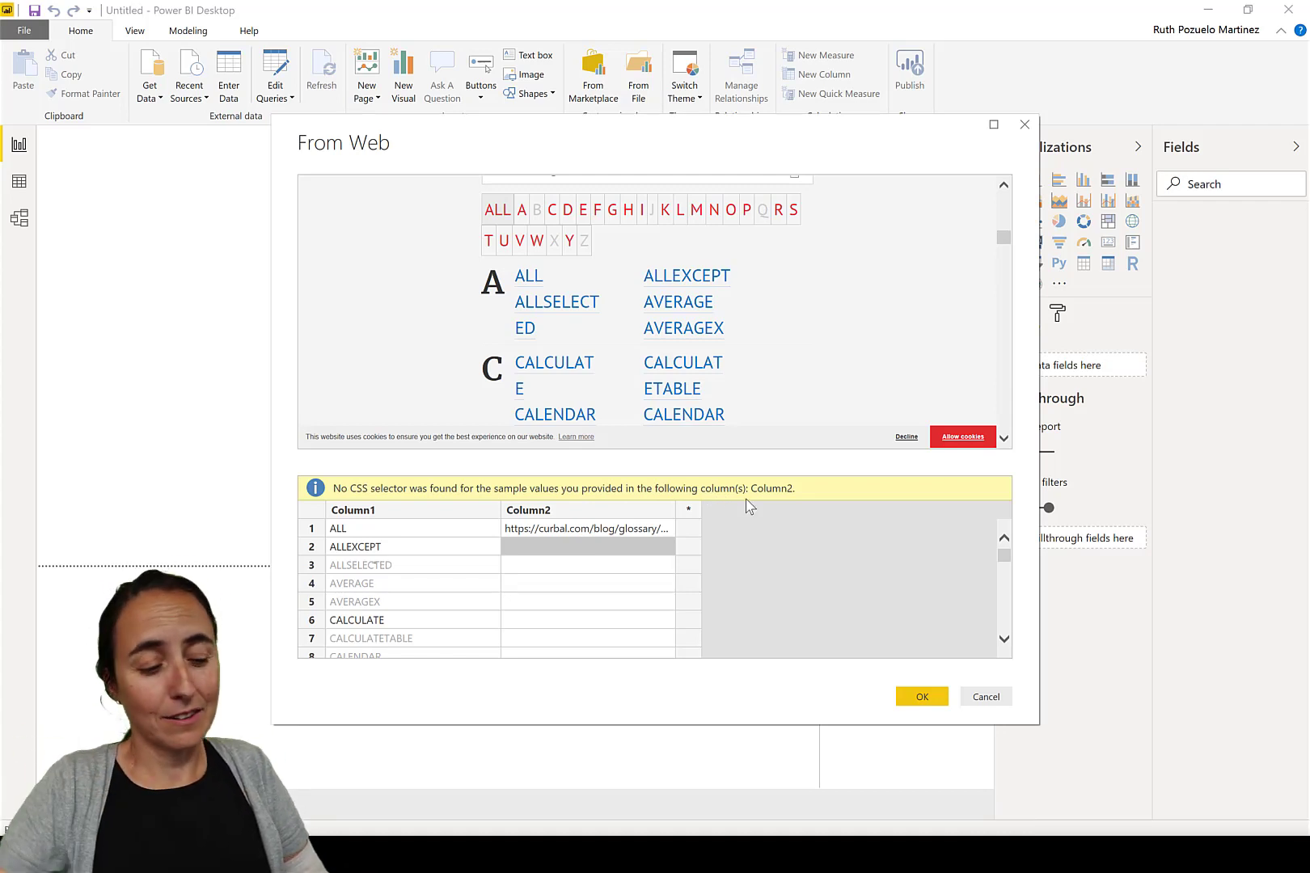
key(alt+Tab)
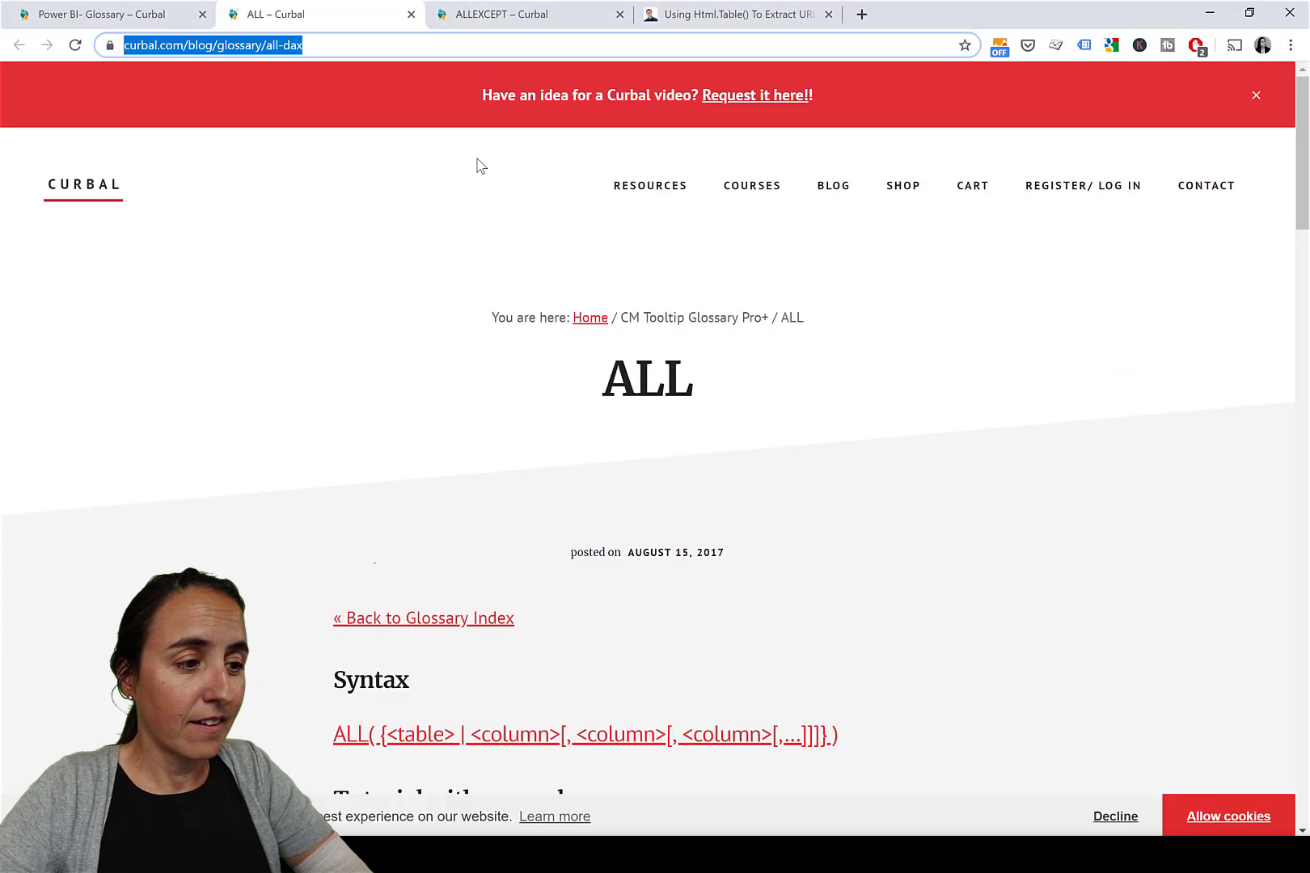
click(533, 16)
click(471, 47)
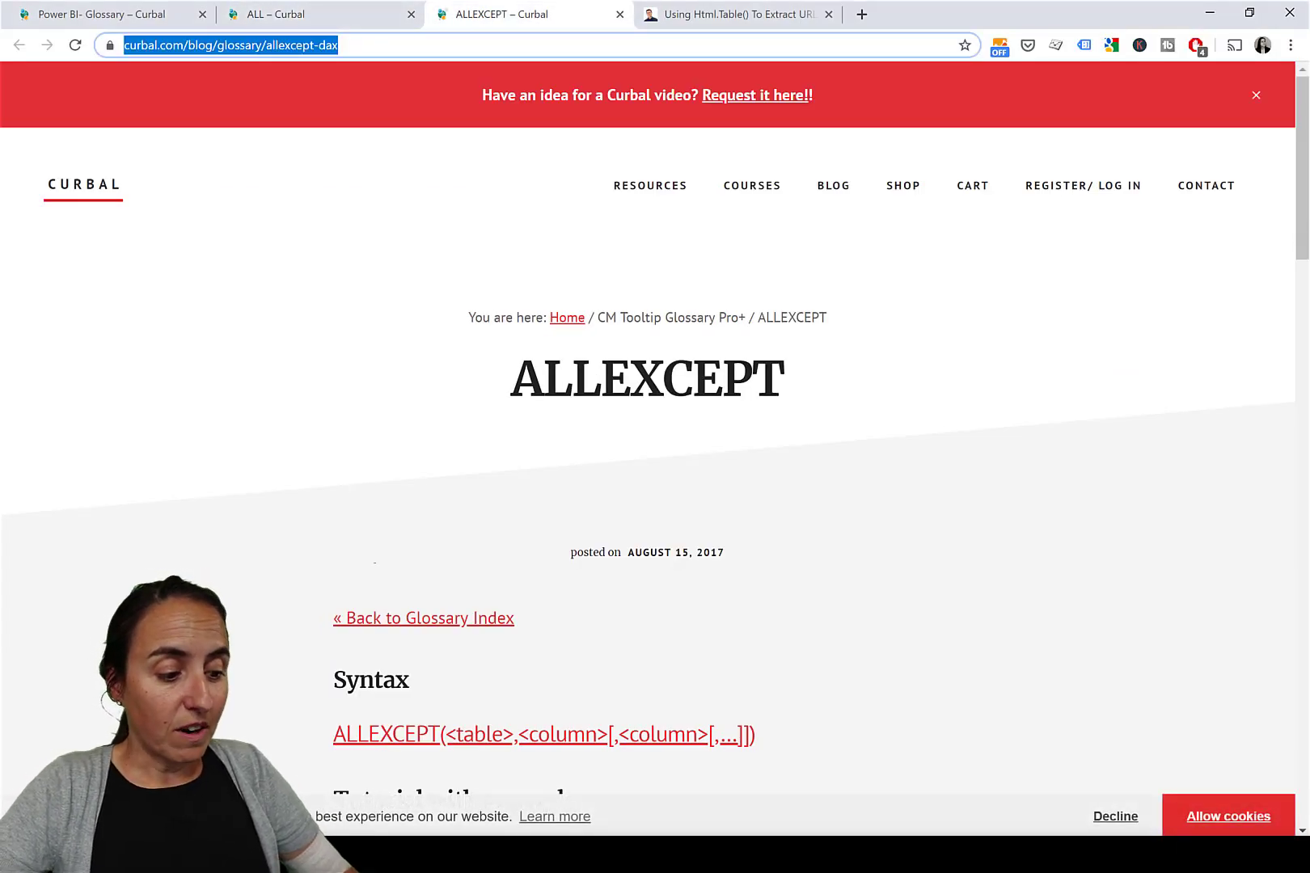
key(alt+Tab)
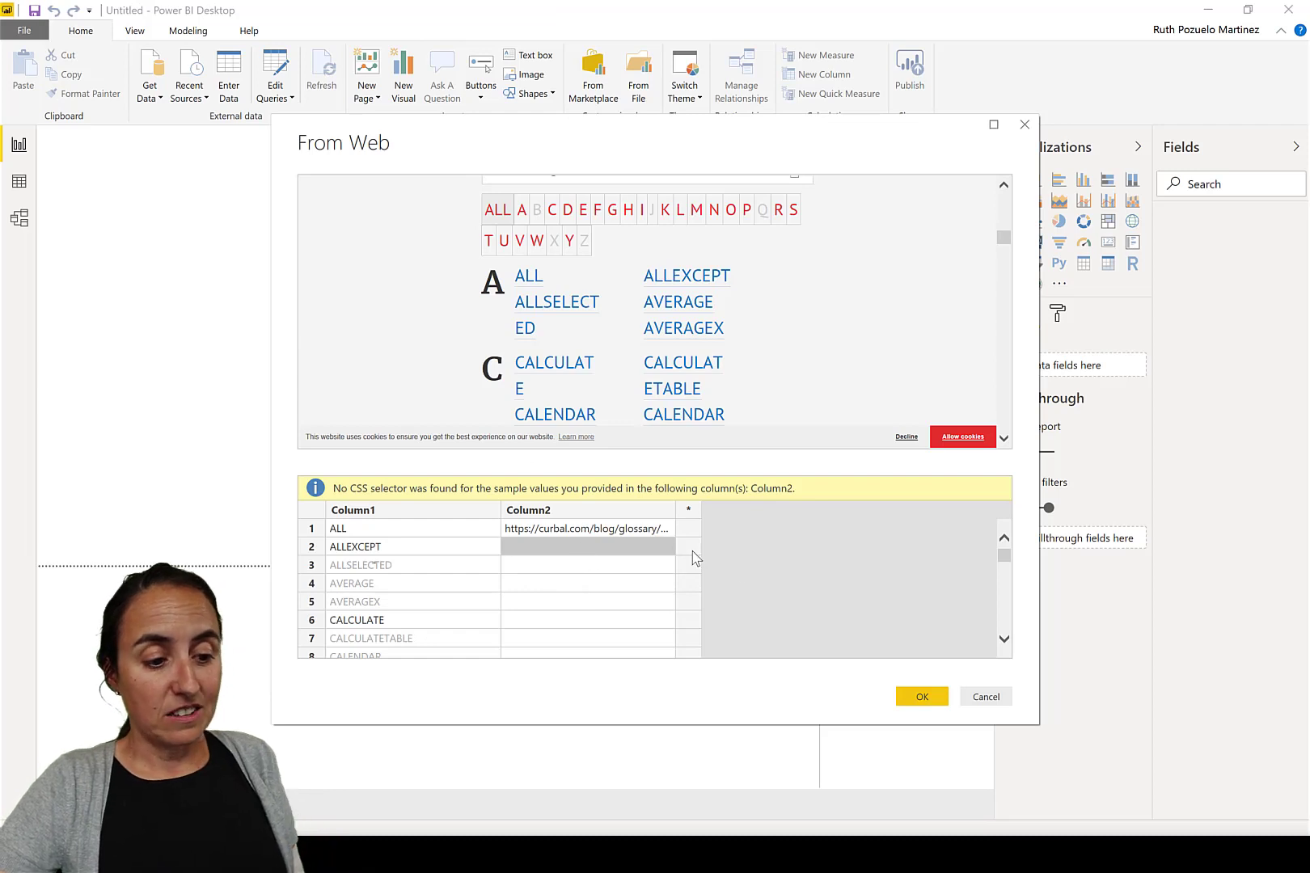
key(ctrl+v)
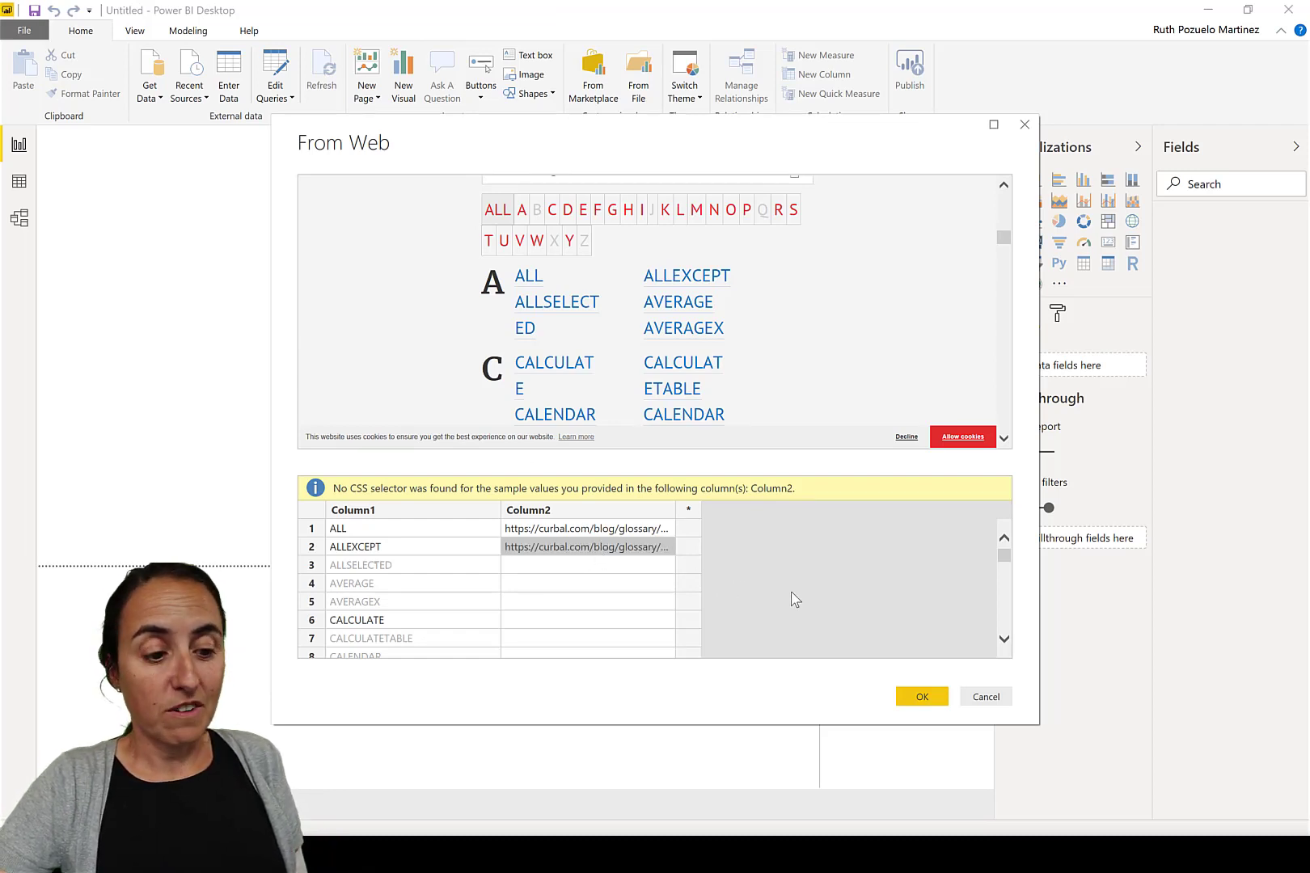
click(757, 602)
key(alt+Tab)
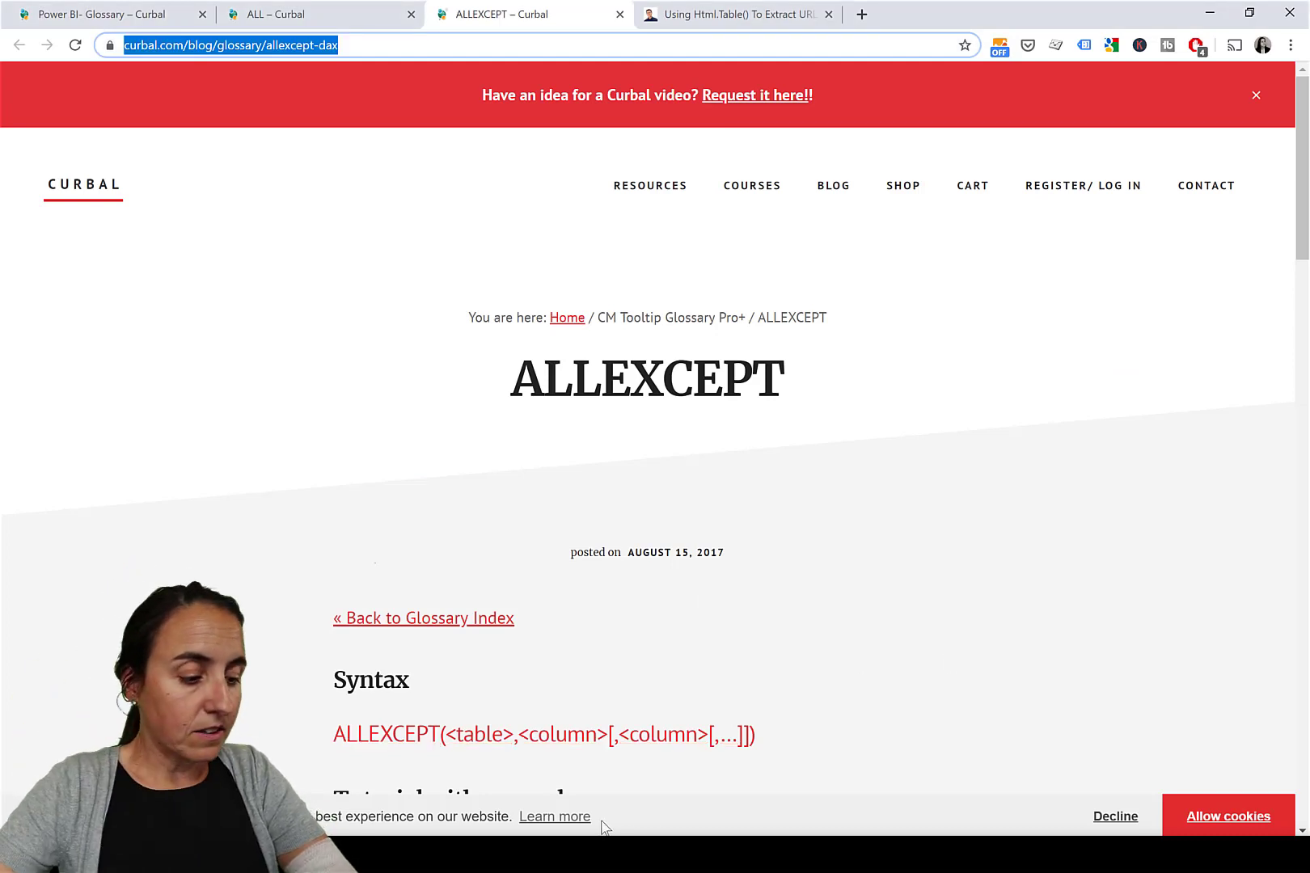
key(alt+Tab)
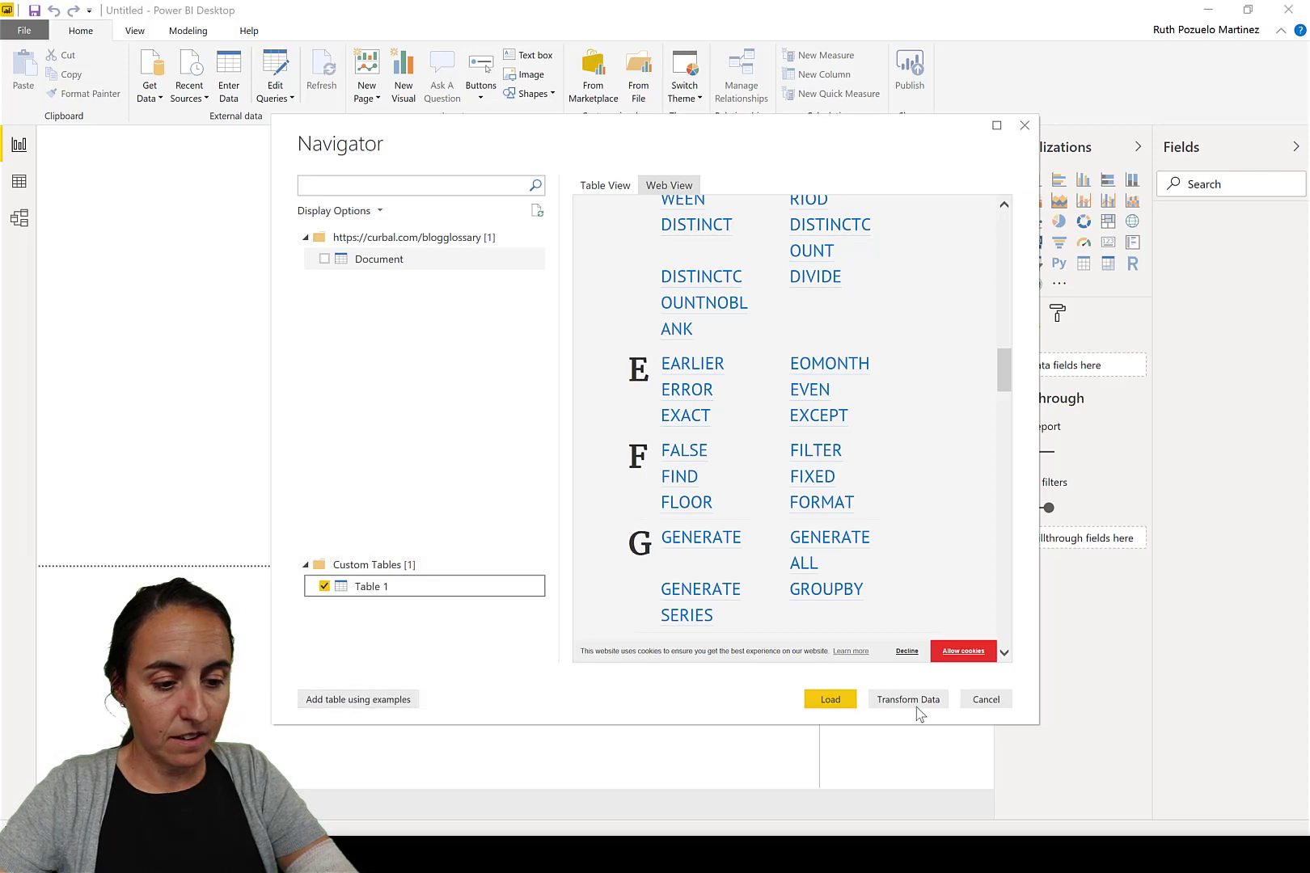
Step: Inspect the Extracted Table From Html step's Column2 selector, which returns null
key(alt+Tab)
key(alt+Tab)
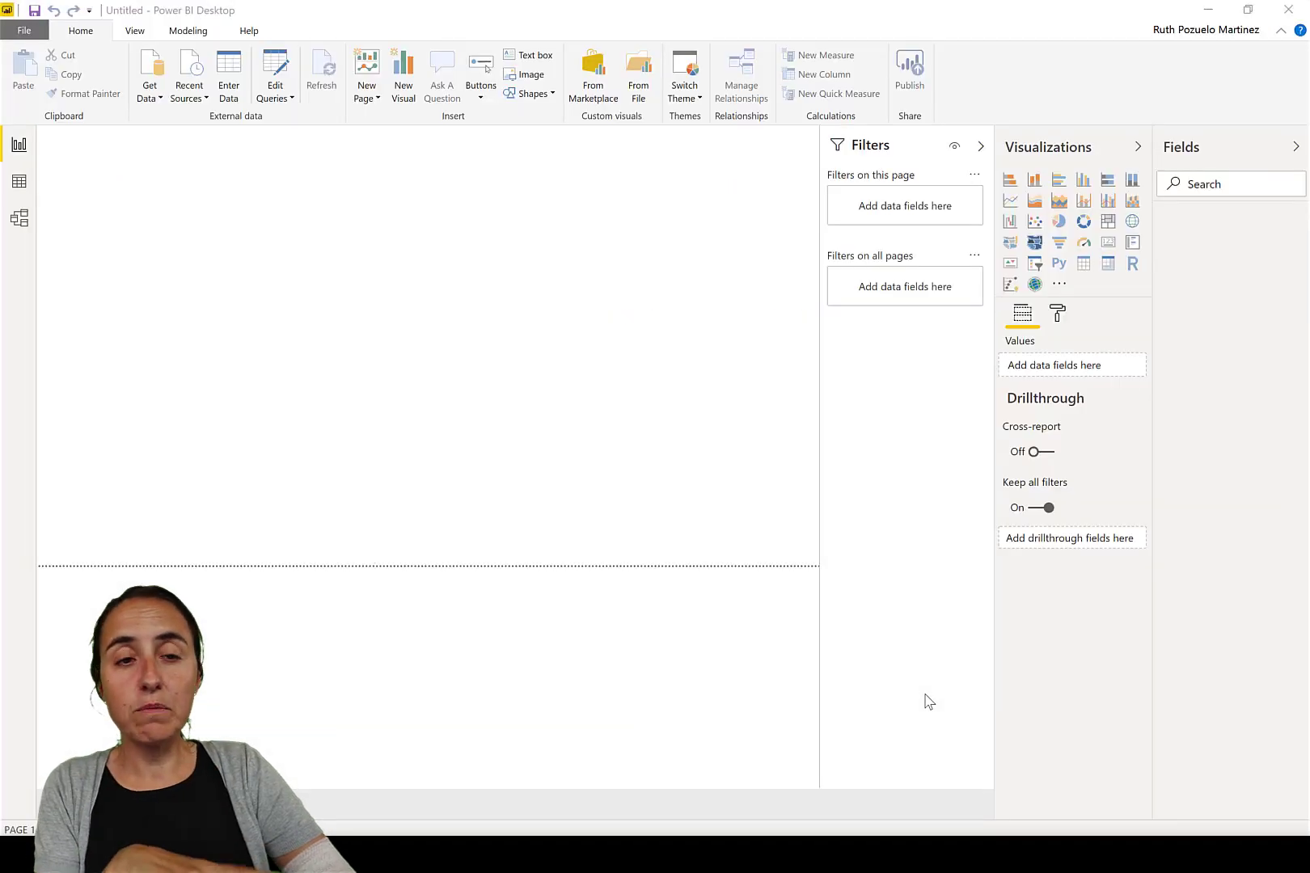
click(928, 701)
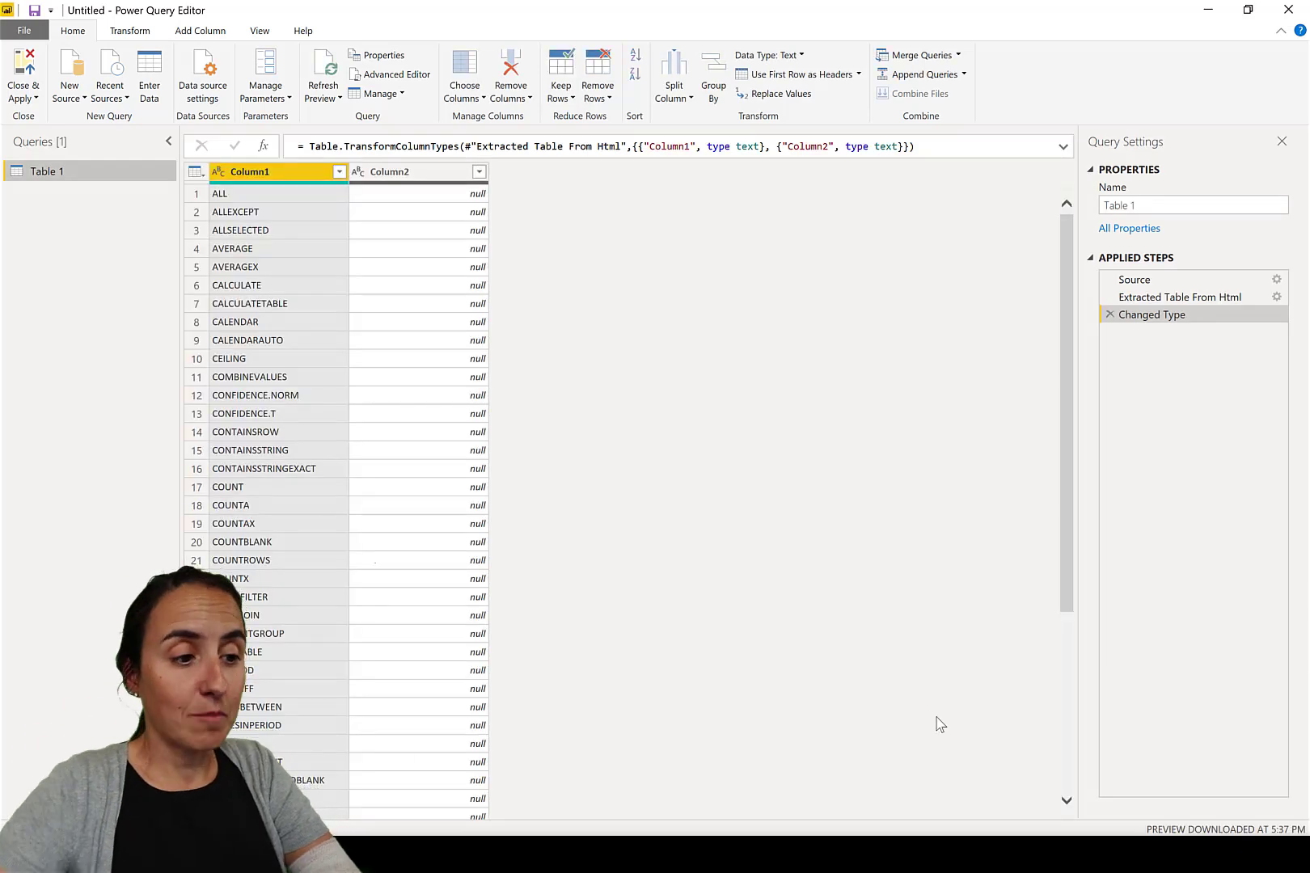
click(1172, 298)
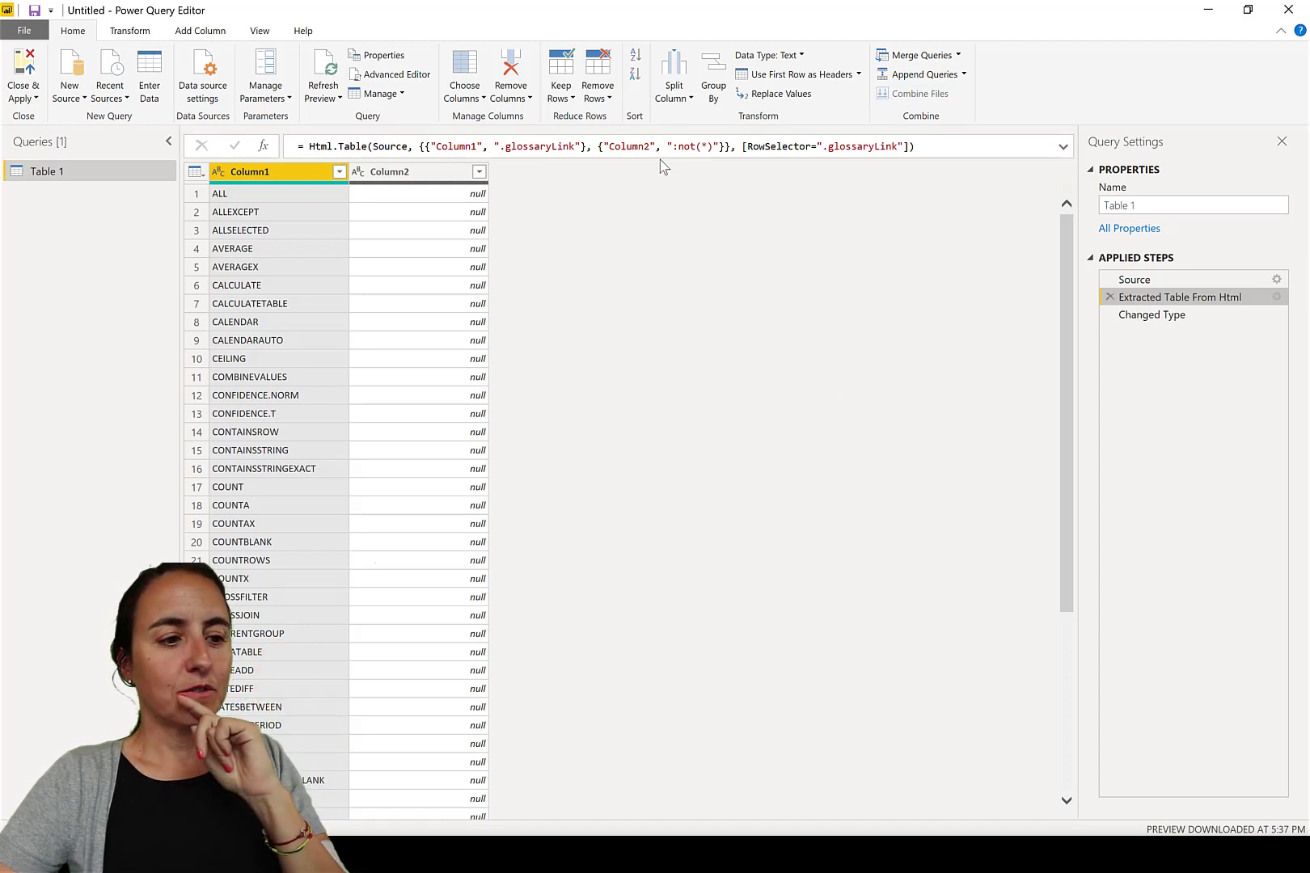
drag(600, 147, 732, 147)
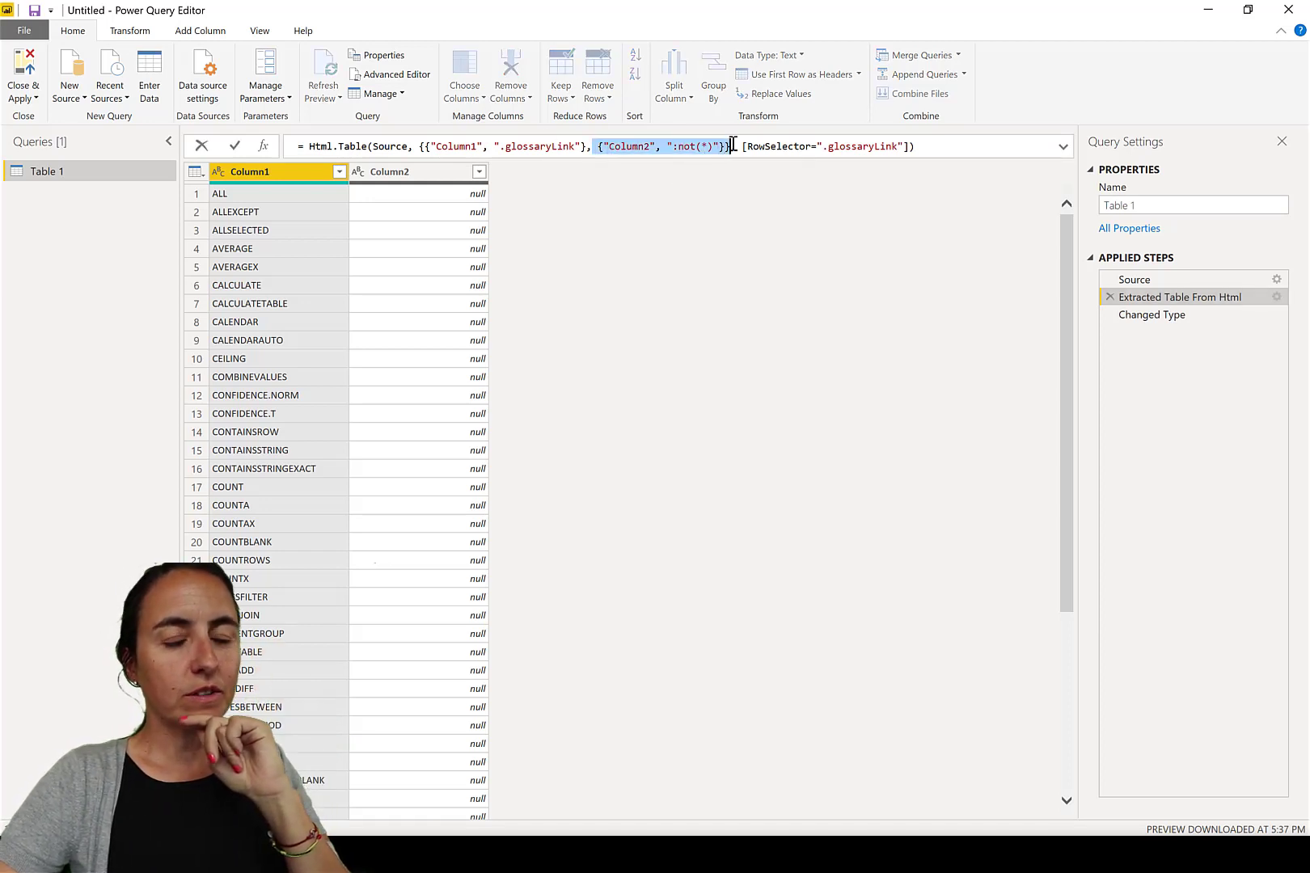
click(749, 346)
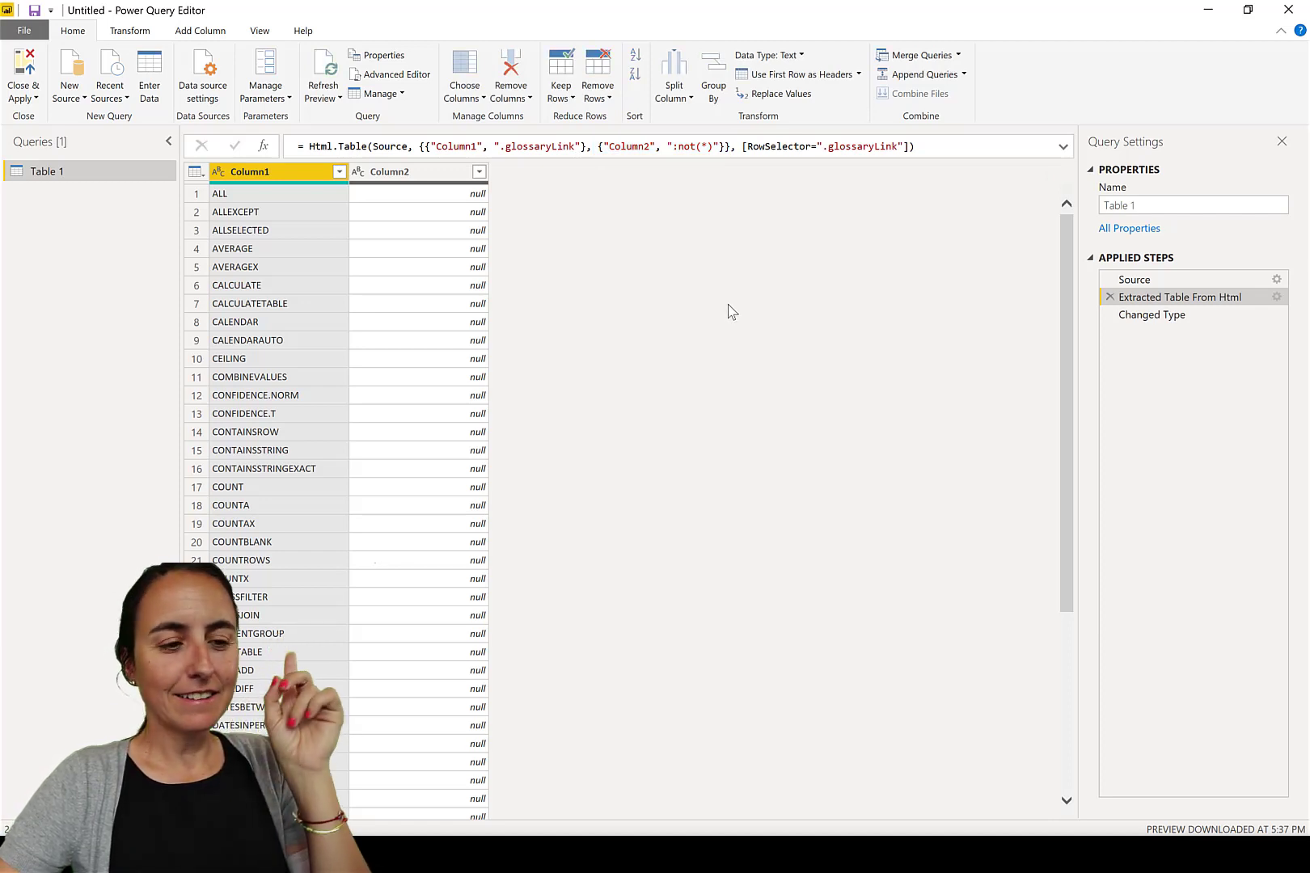
key(alt+Tab)
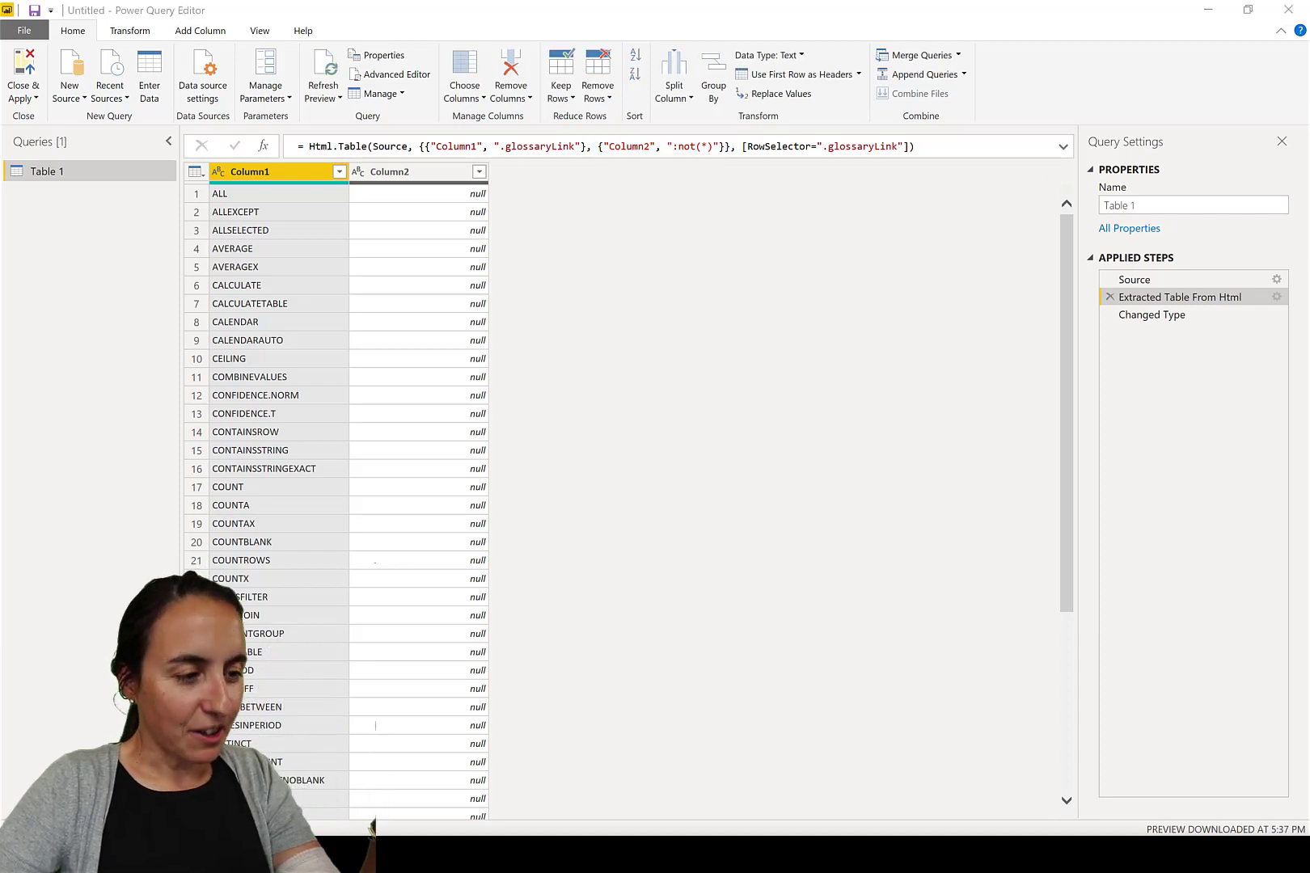
Step: Select the Link definition using the a[href^="http"] selector in Chris Webb's Html.Table example
click(711, 15)
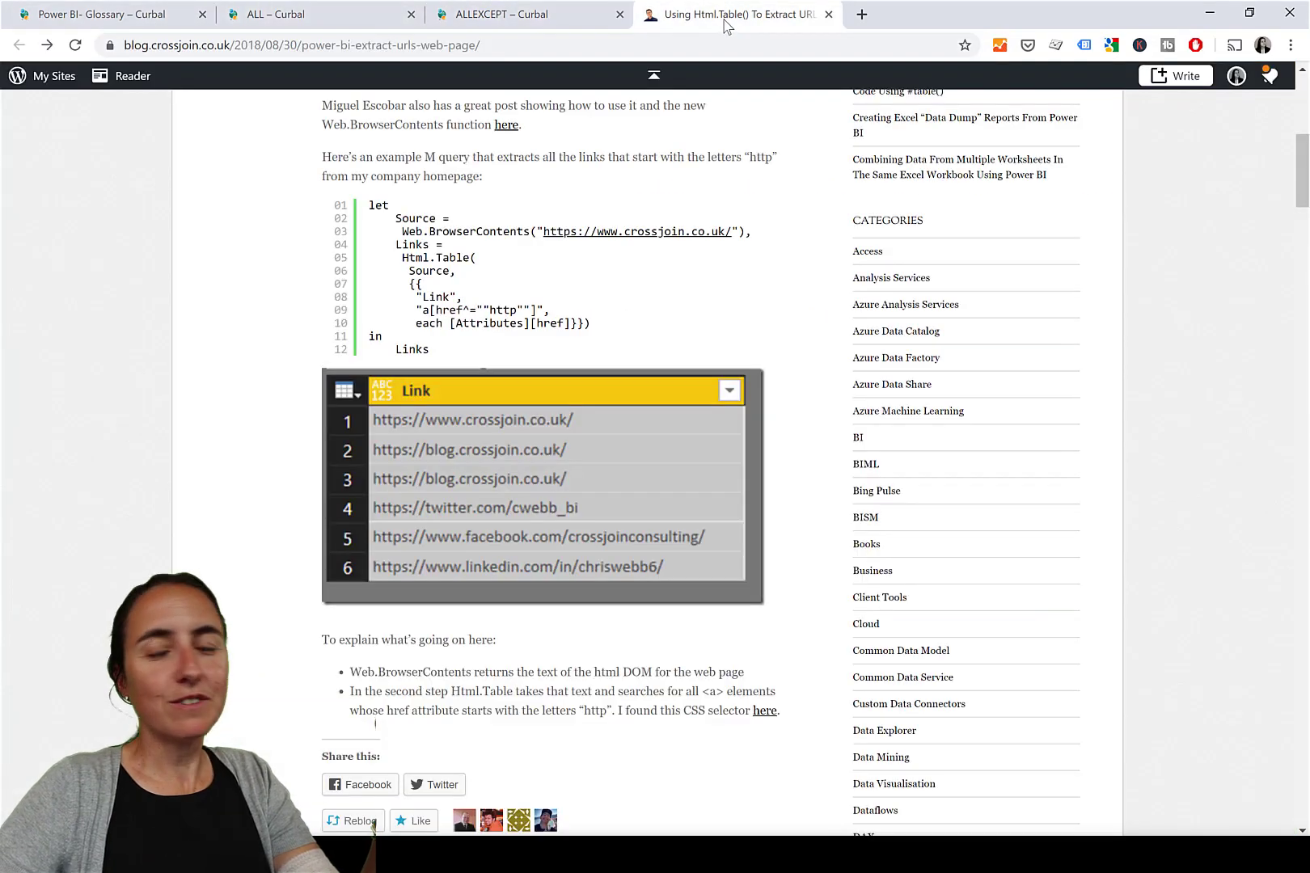
scroll(643, 372, up, 8)
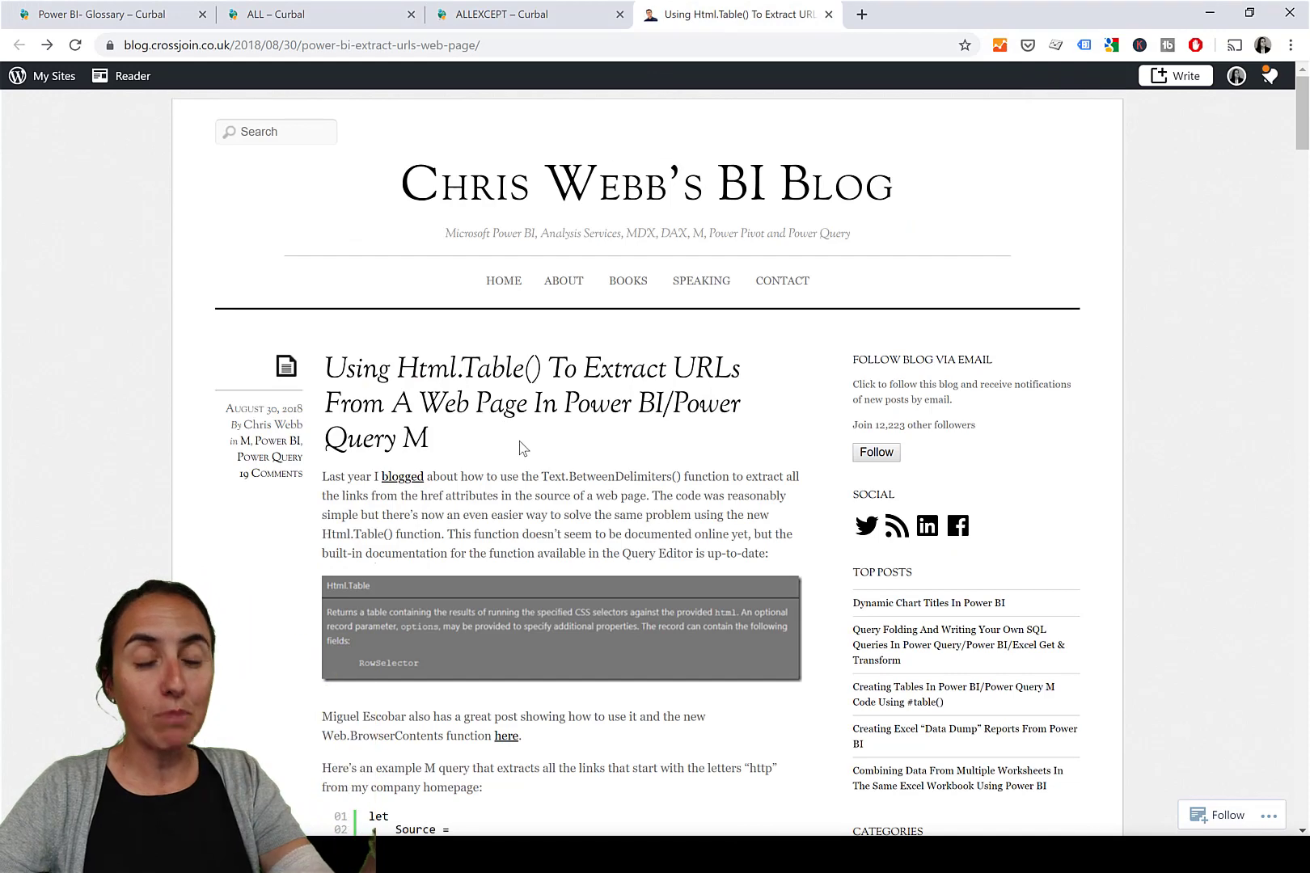
scroll(521, 429, down, 7)
scroll(527, 437, up, 5)
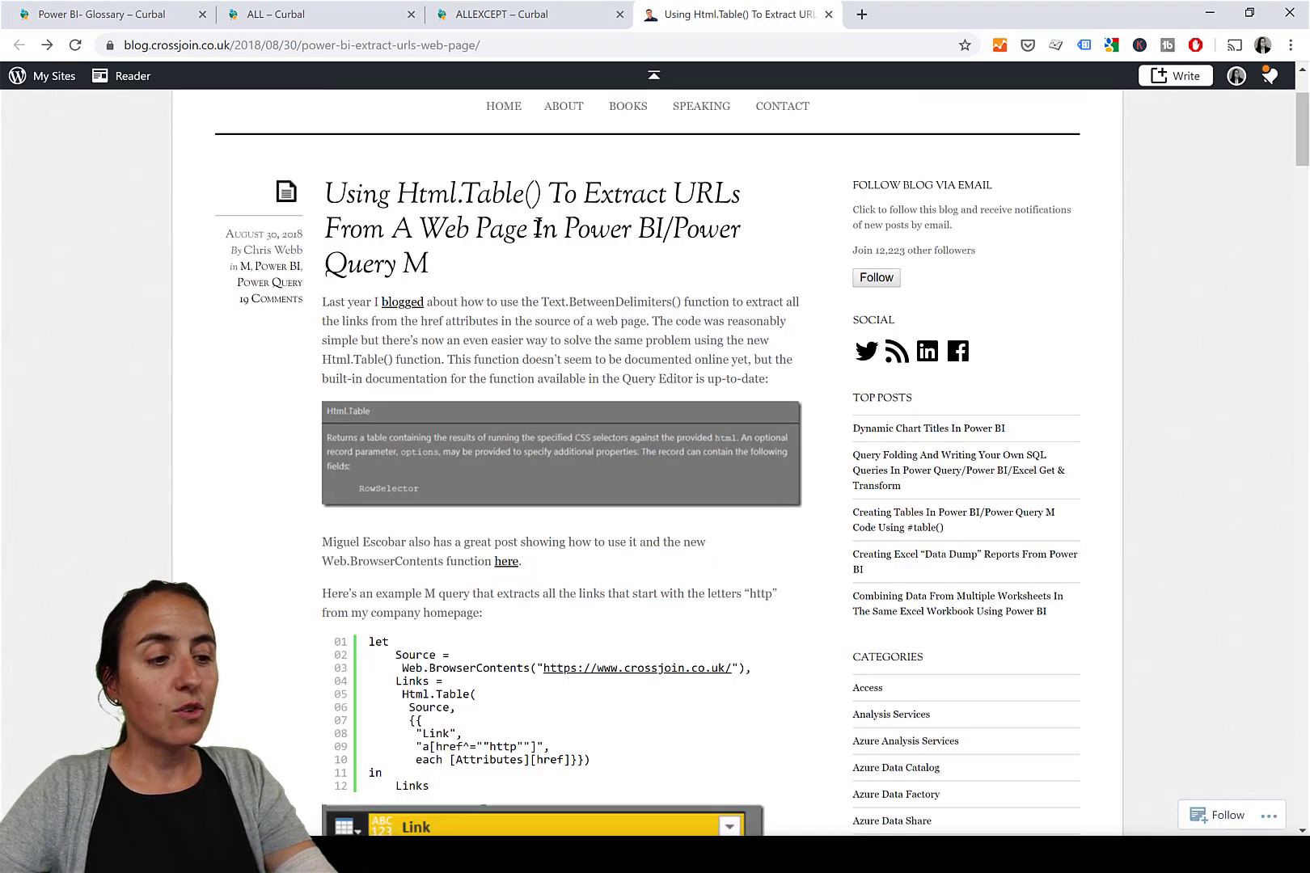
drag(695, 194, 740, 230)
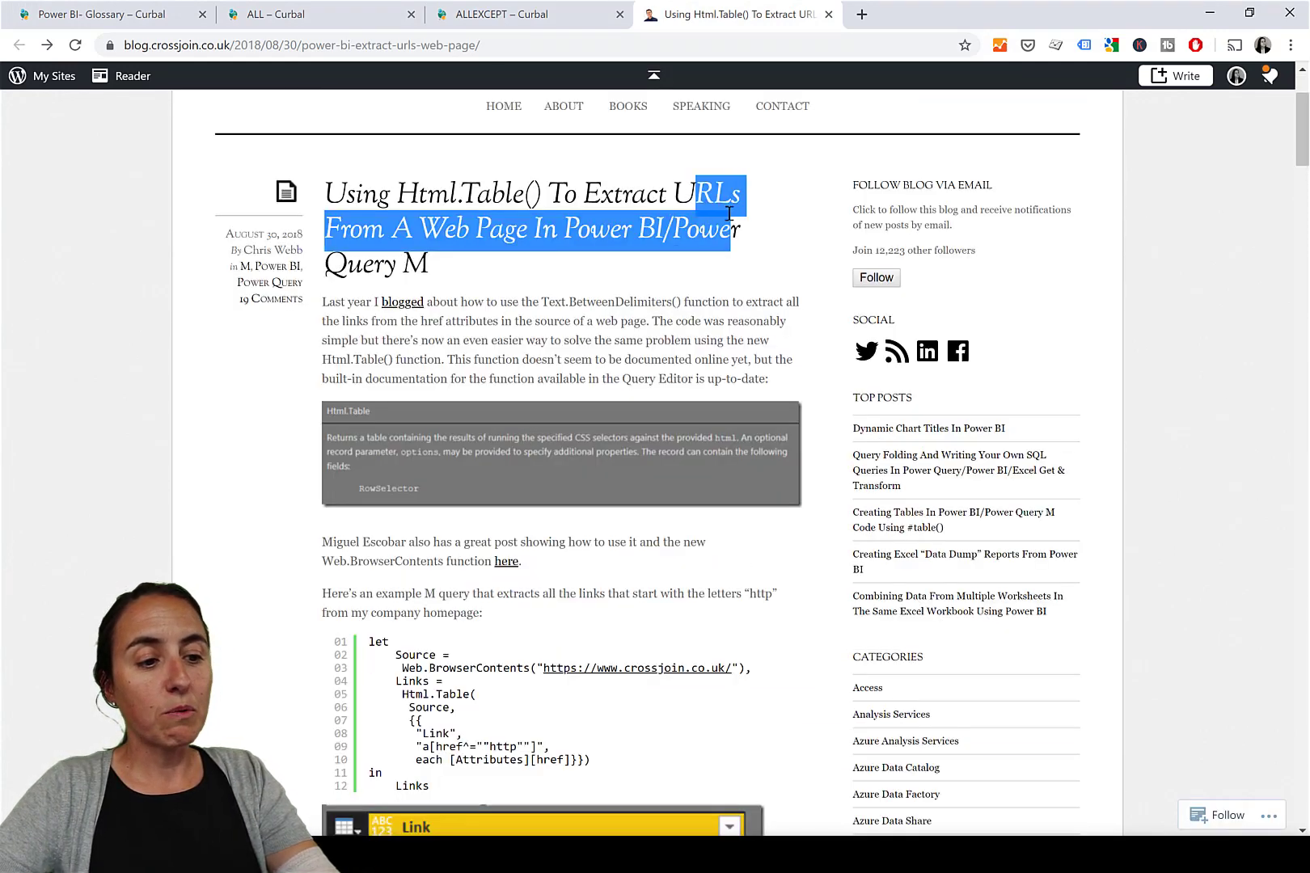
click(645, 341)
scroll(646, 333, down, 4)
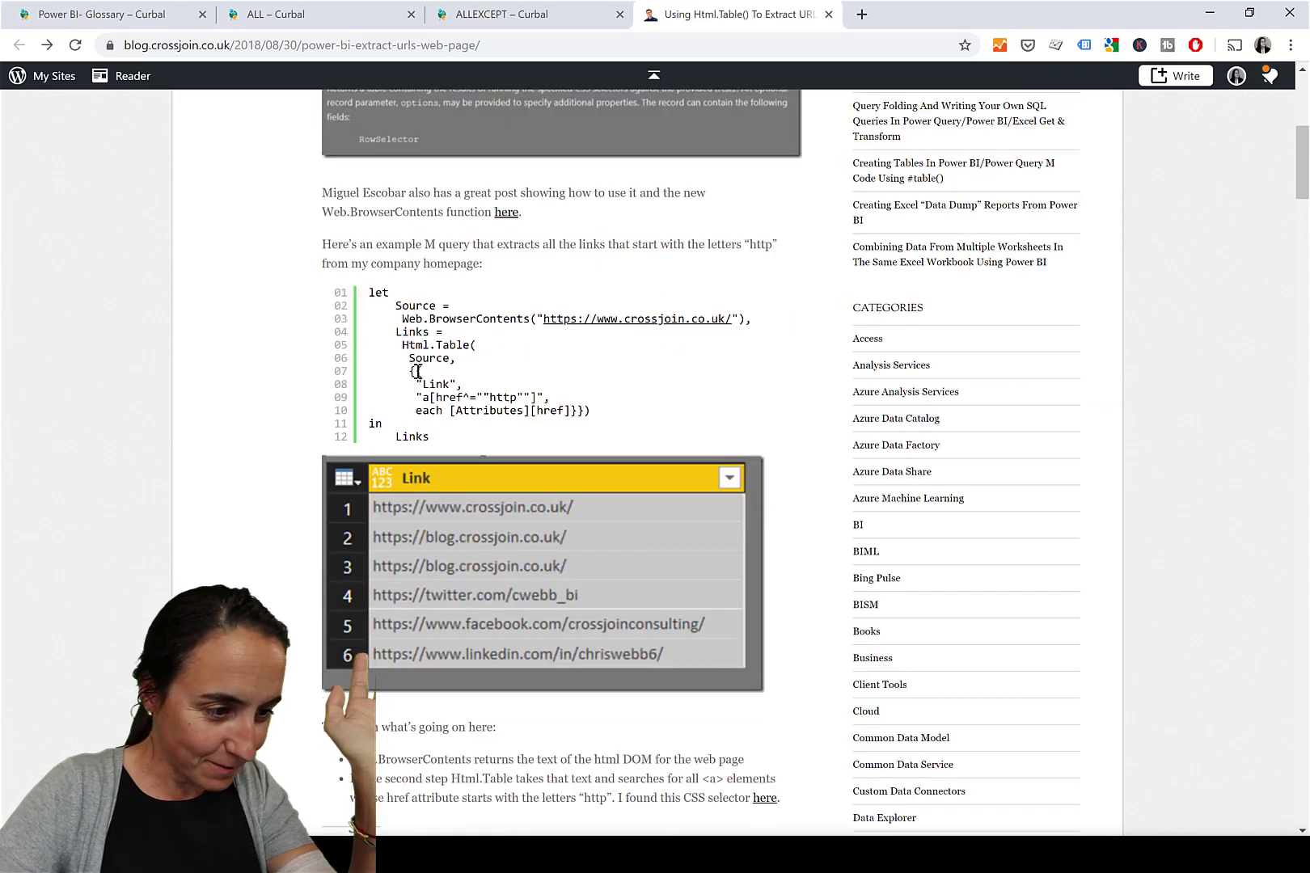
drag(415, 372, 581, 410)
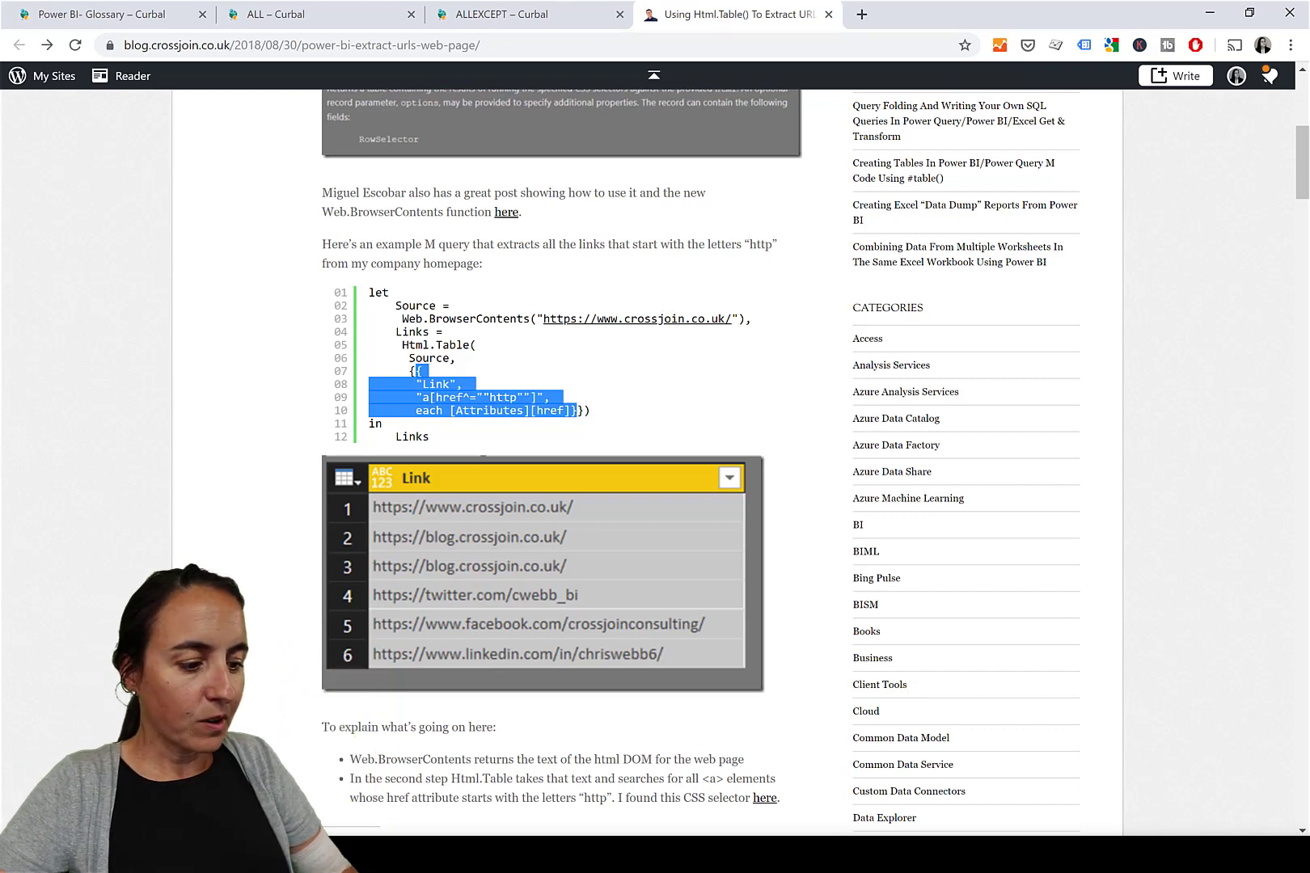
Step: Replace the {"Column2", ":not(*)"} definition with the pasted Link selector in the formula
click(89, 840)
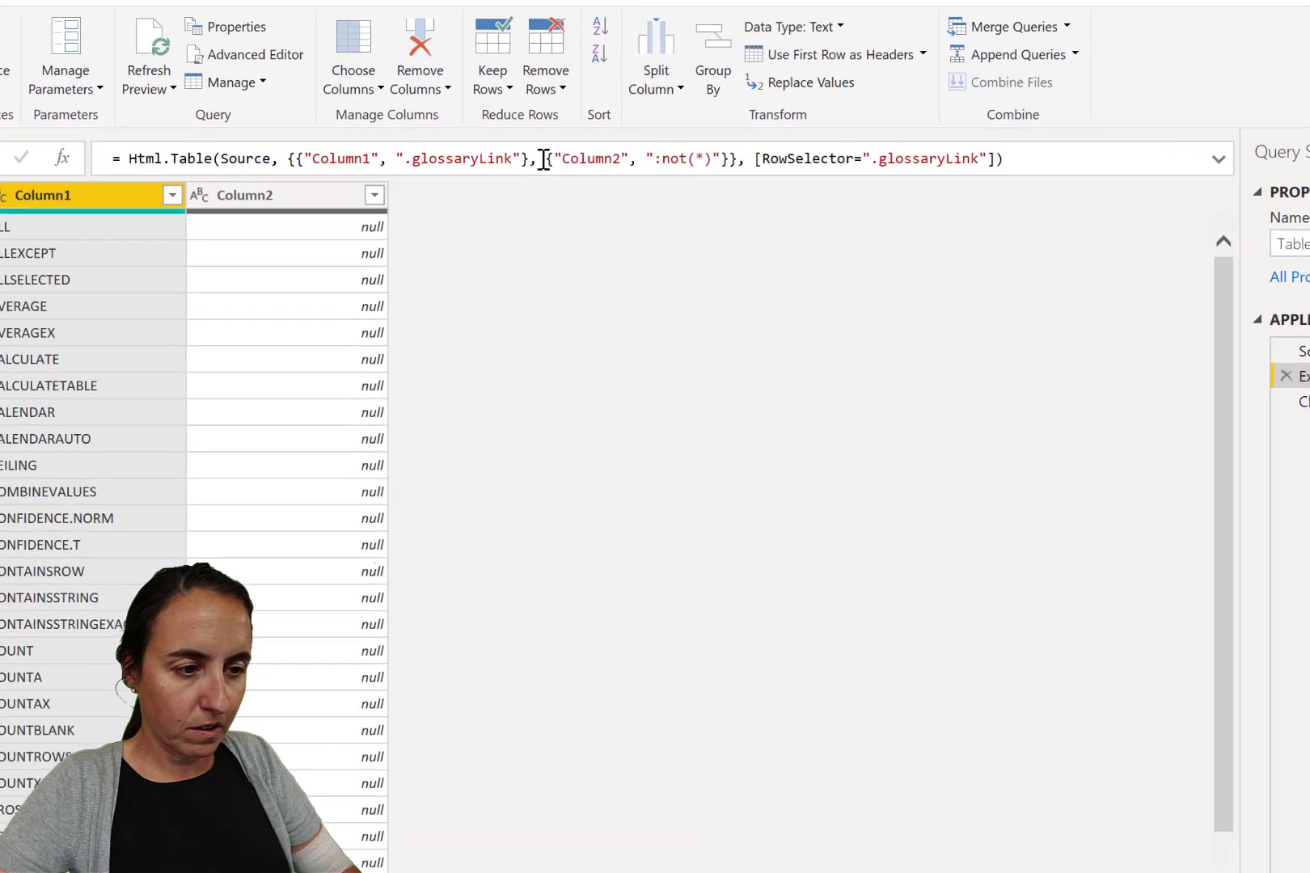
drag(544, 159, 730, 158)
key(Delete)
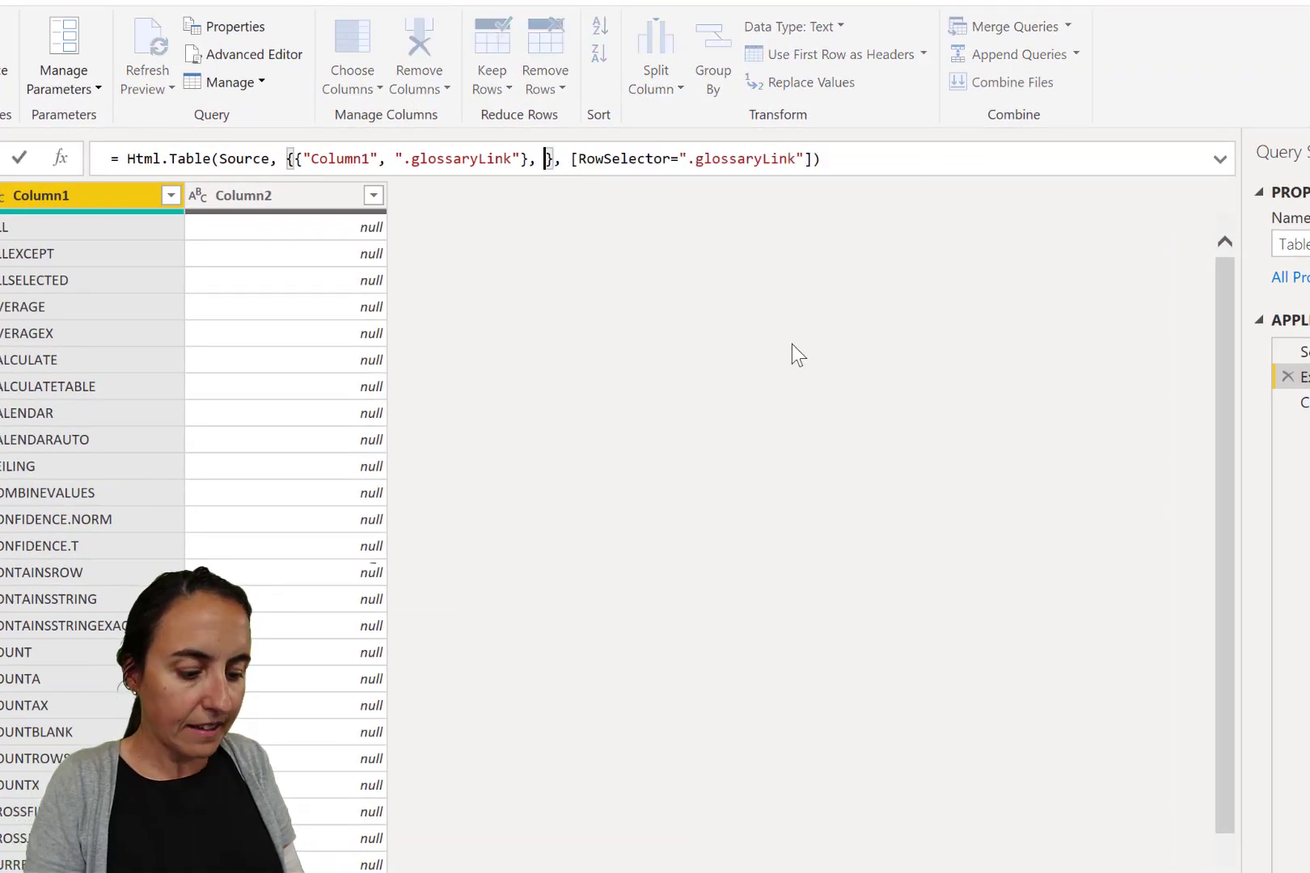
key(ctrl+v)
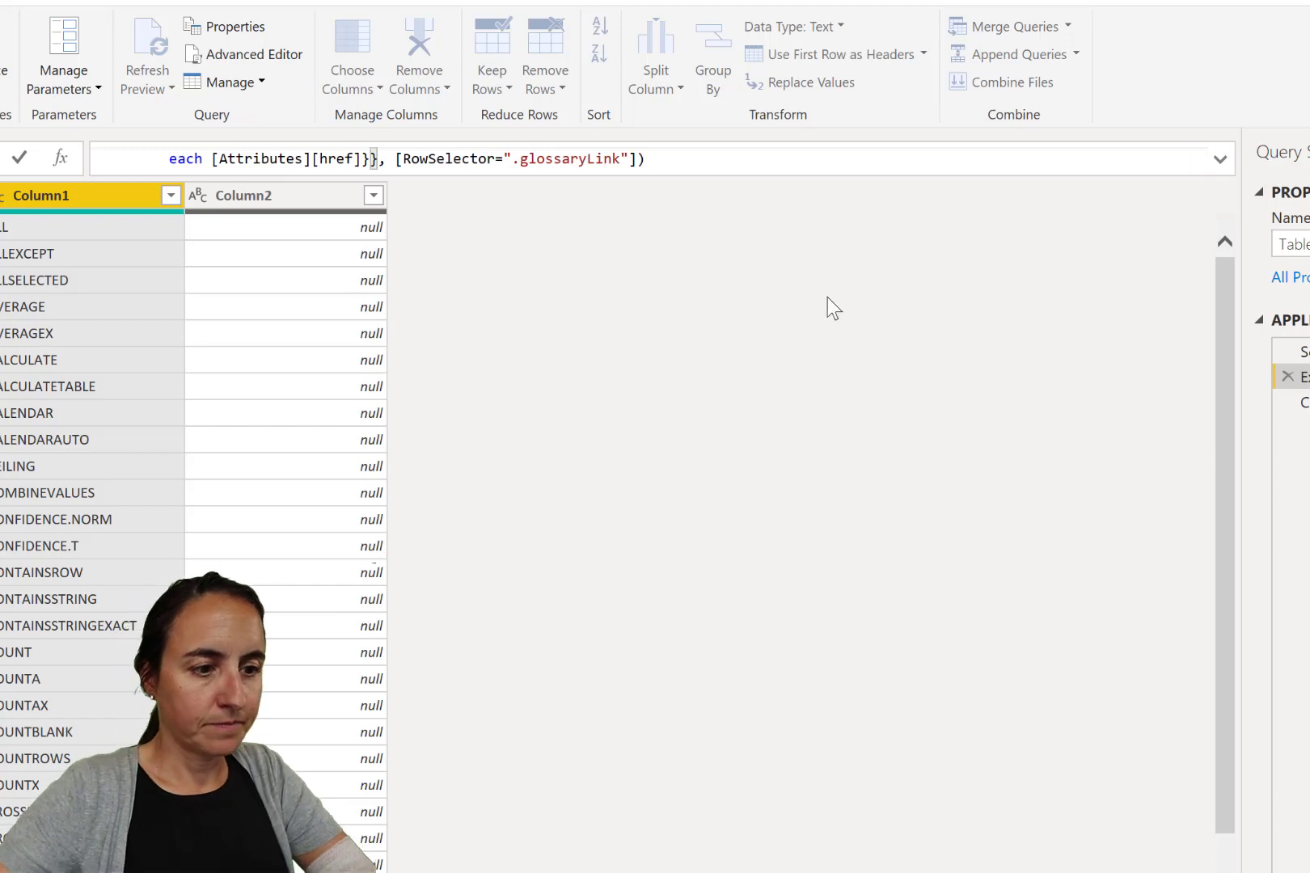
key(Return)
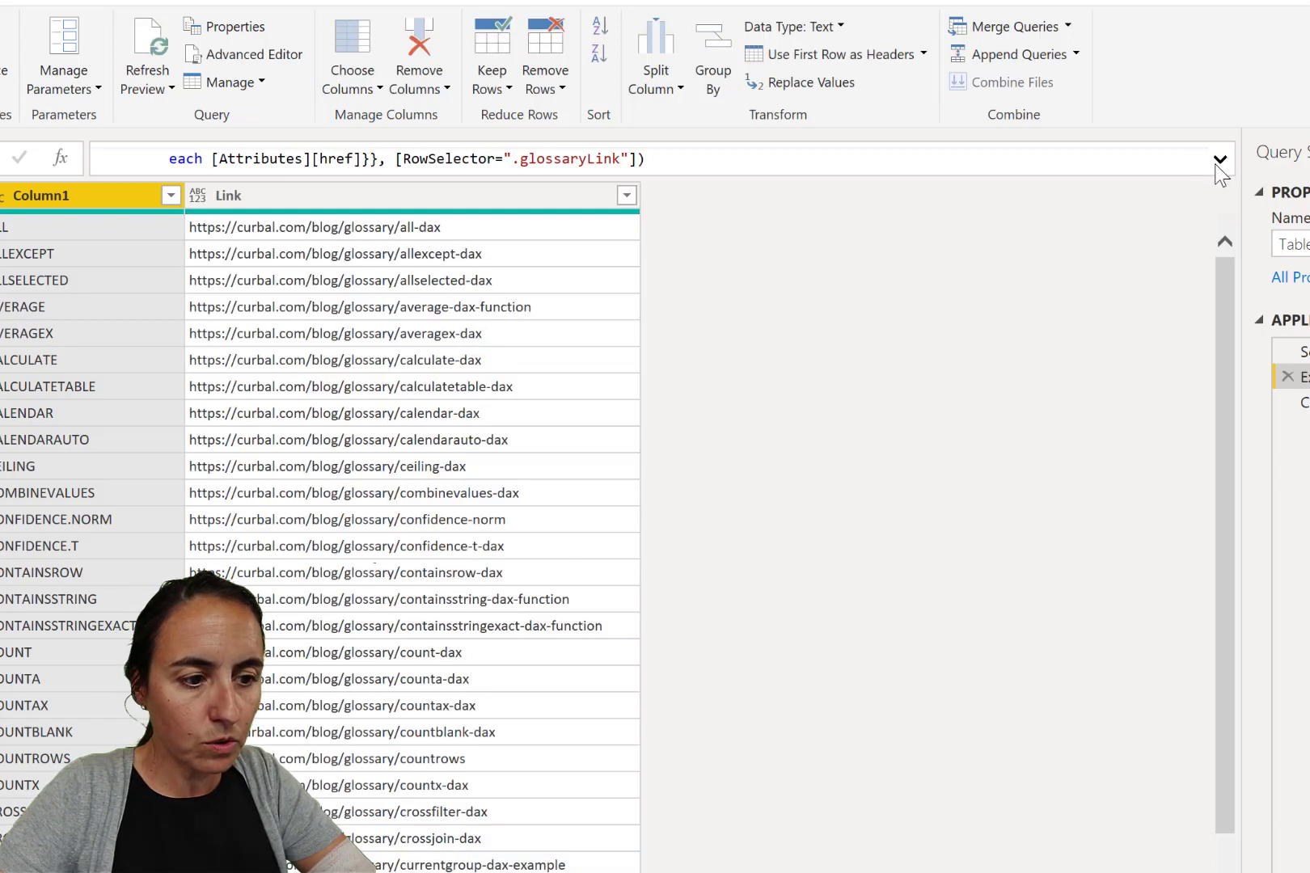
Step: Rename the Link column to "Curbal Link" in the formula
click(1220, 159)
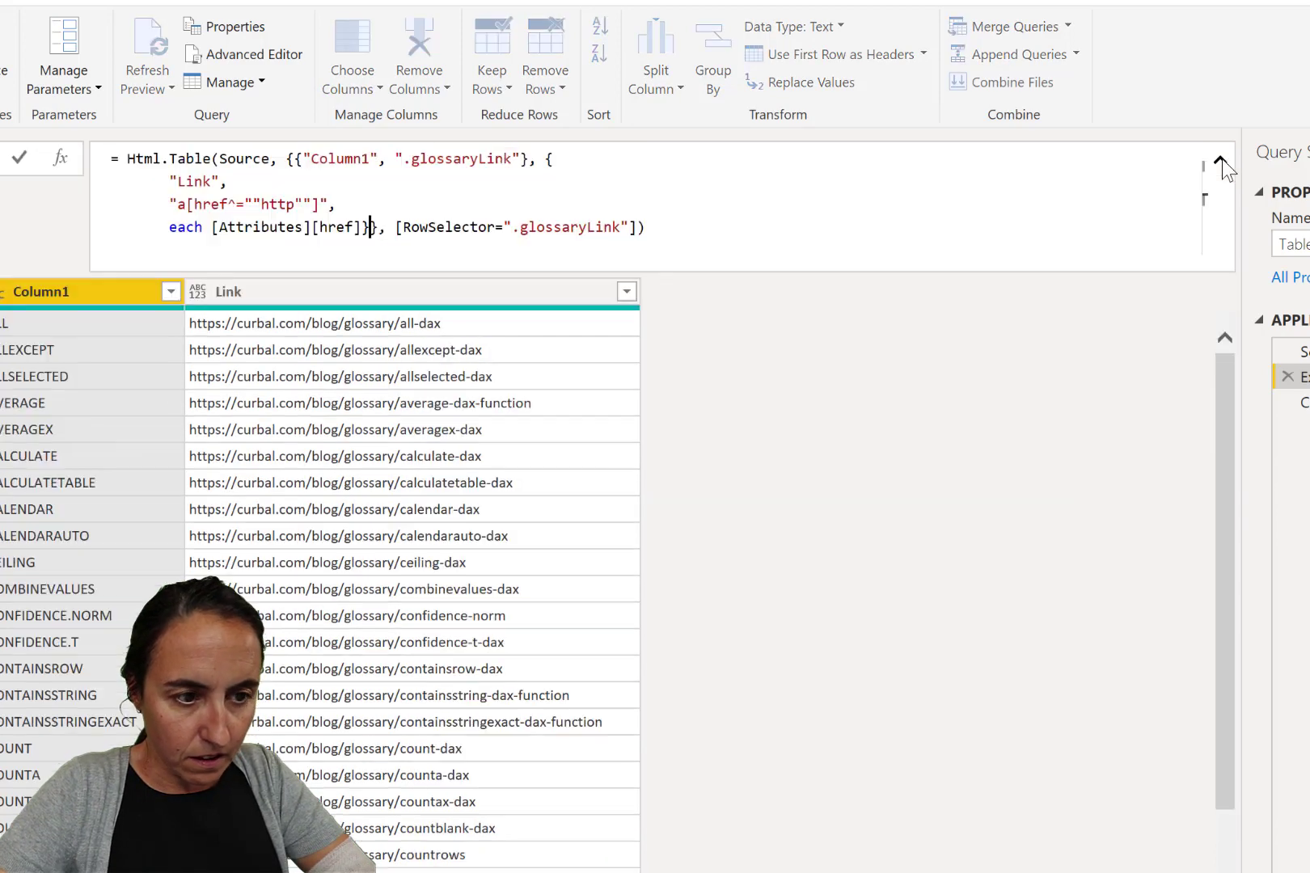
click(219, 181)
double_click(184, 182)
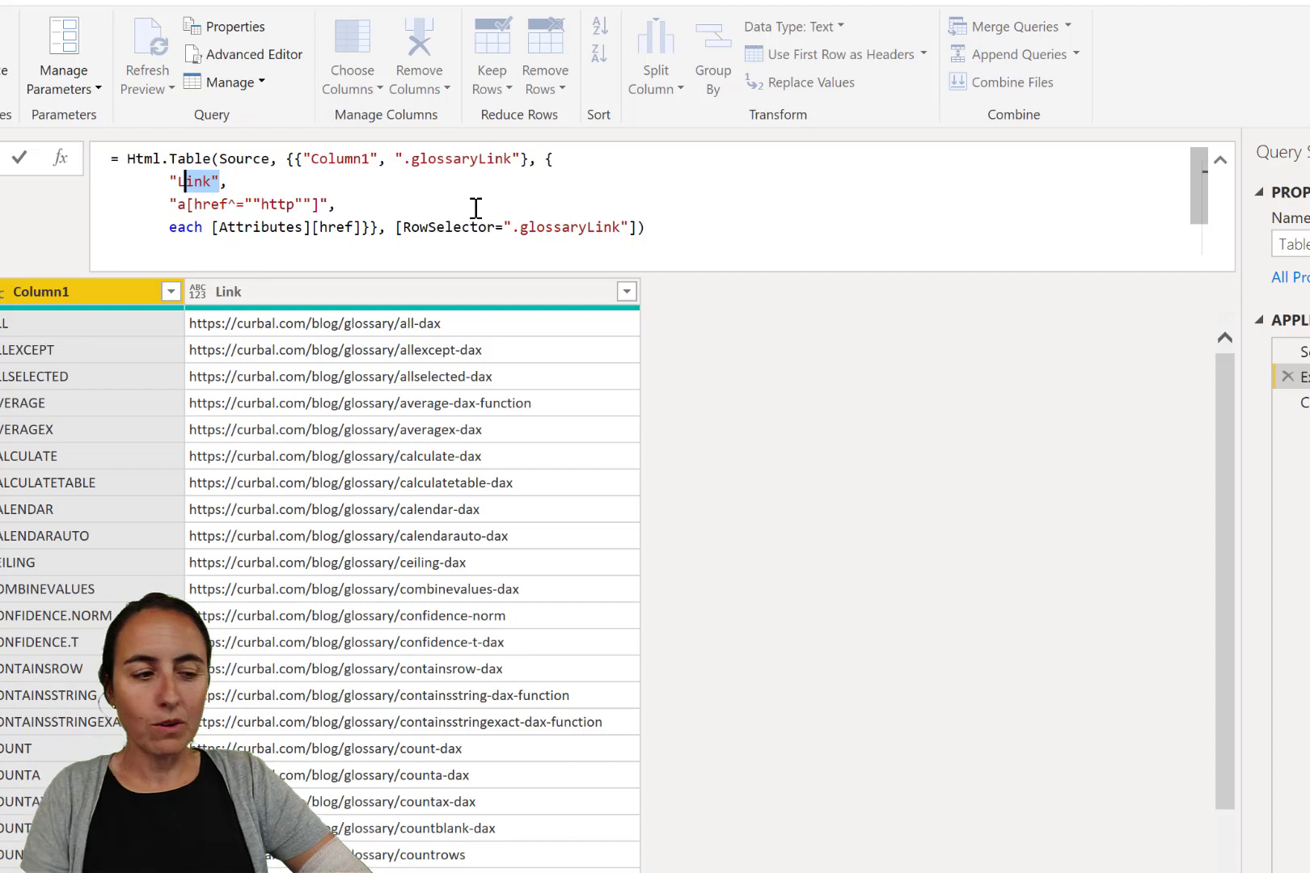
click(177, 182)
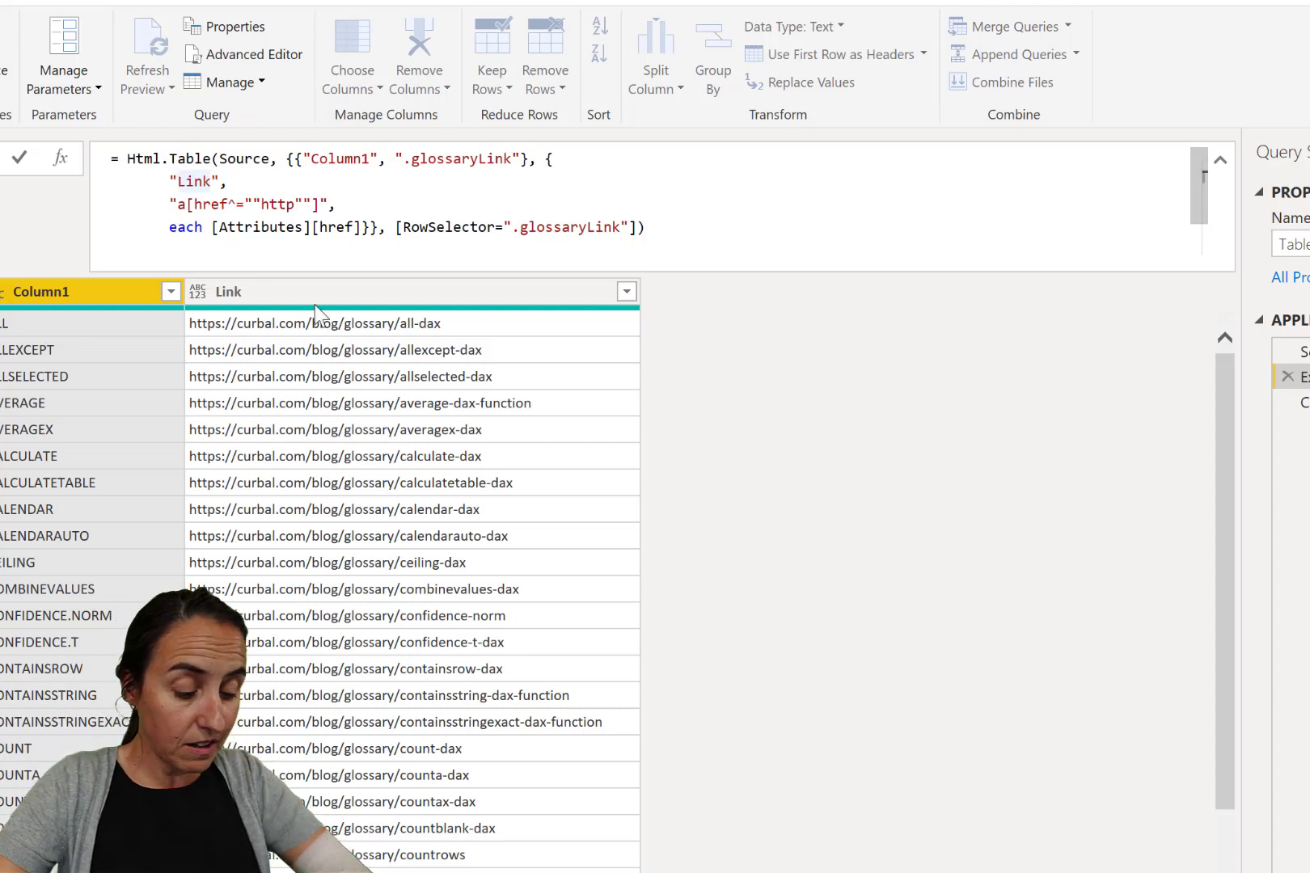
text(Custo)
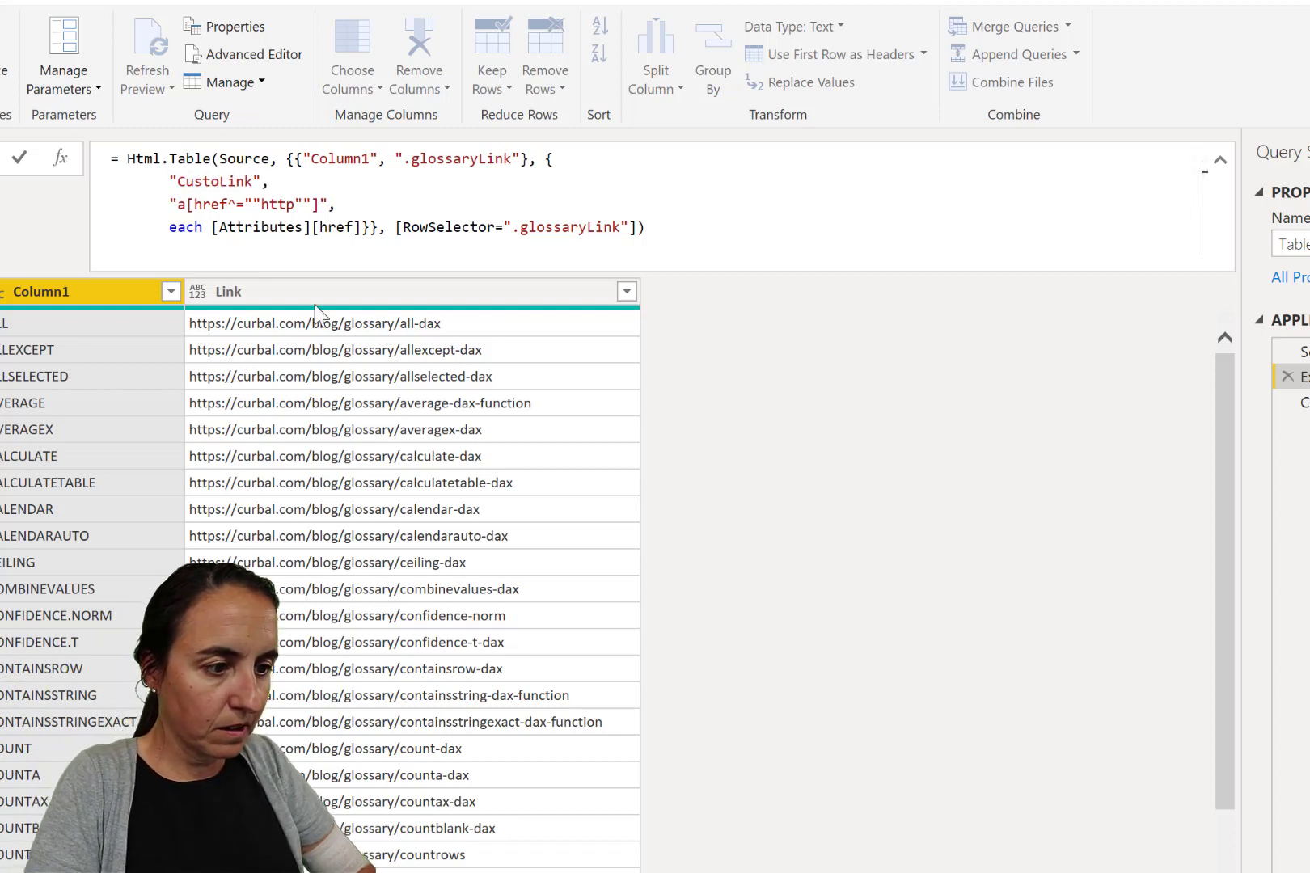
key(BackSpace)
key(BackSpace)
key(BackSpace)
text(rbal)
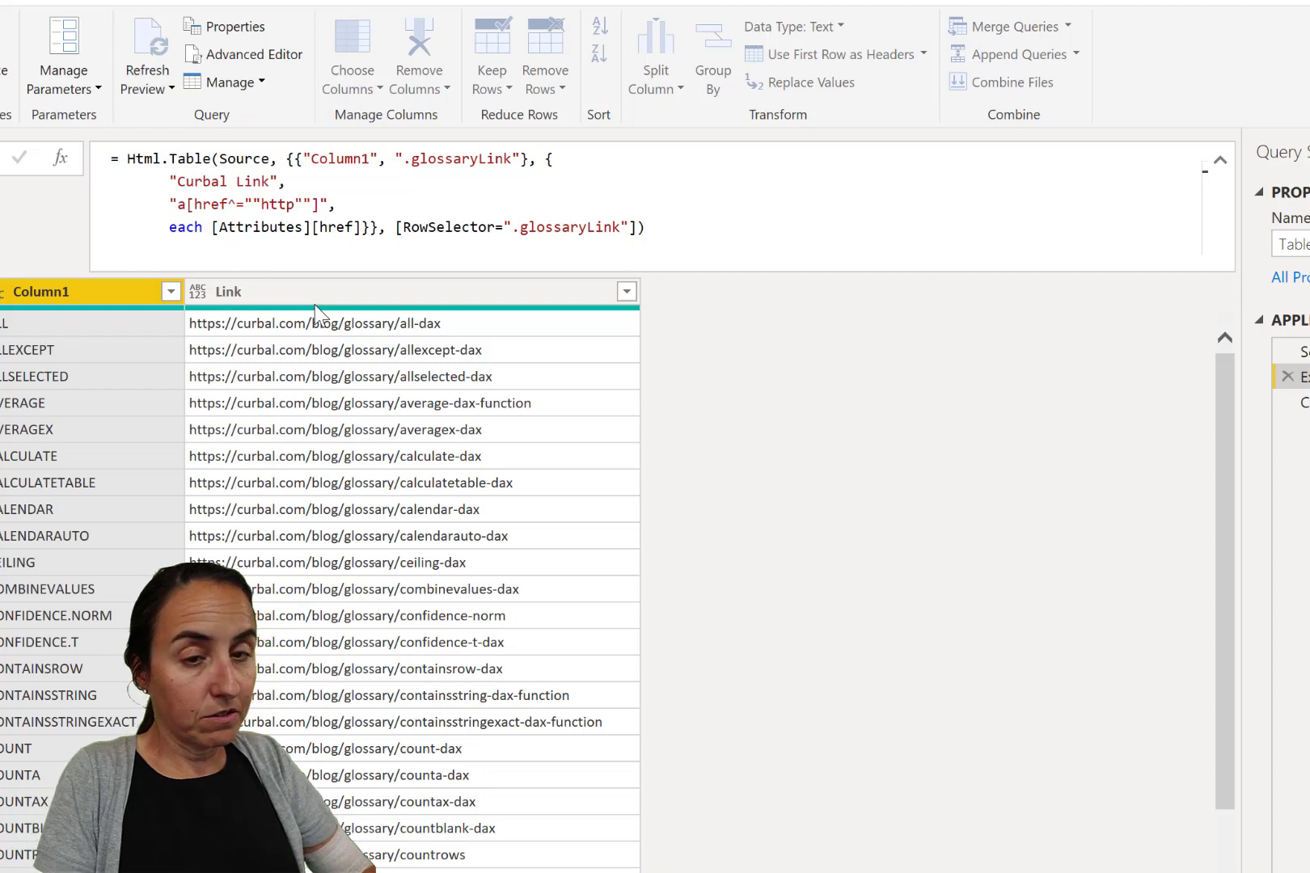
key(Return)
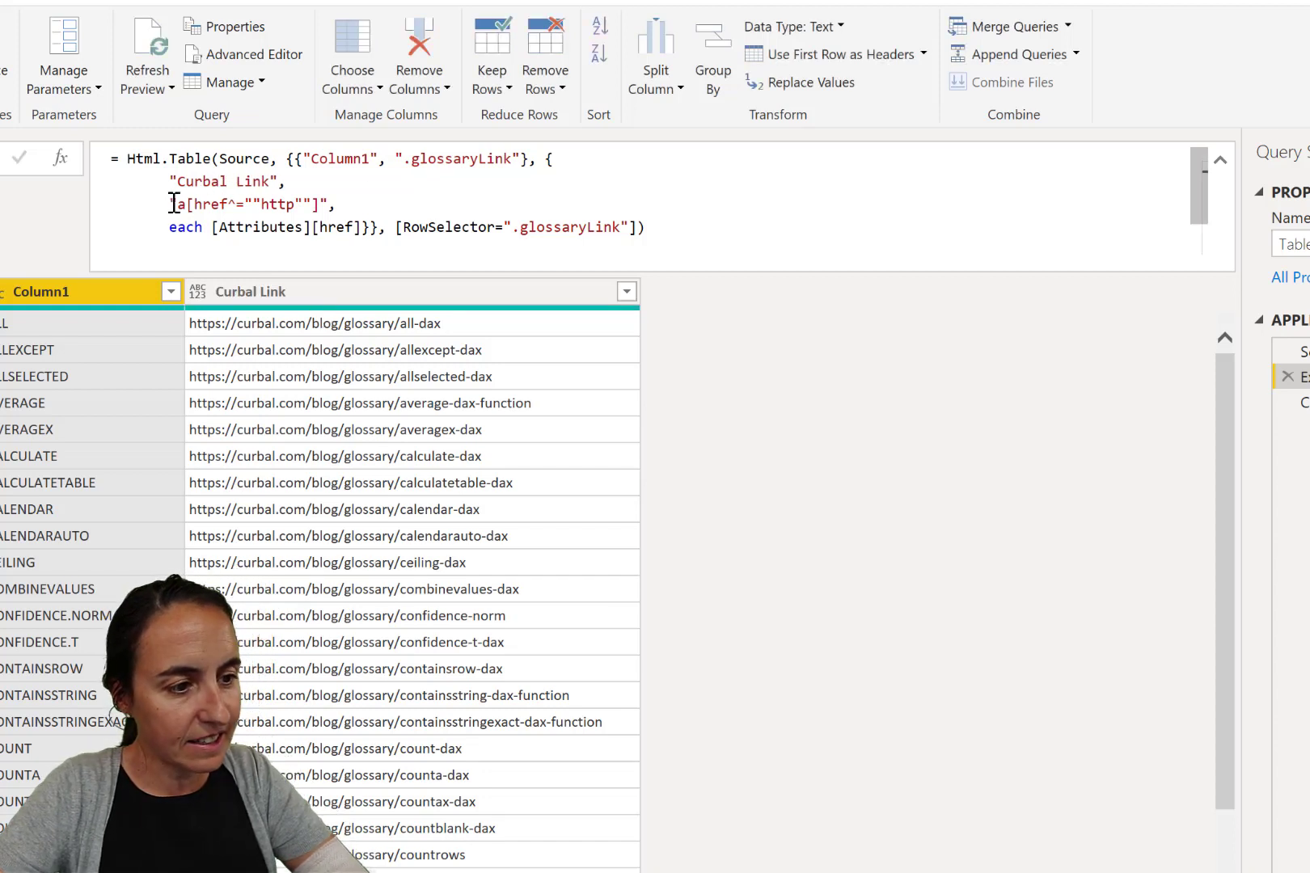
drag(173, 204, 385, 227)
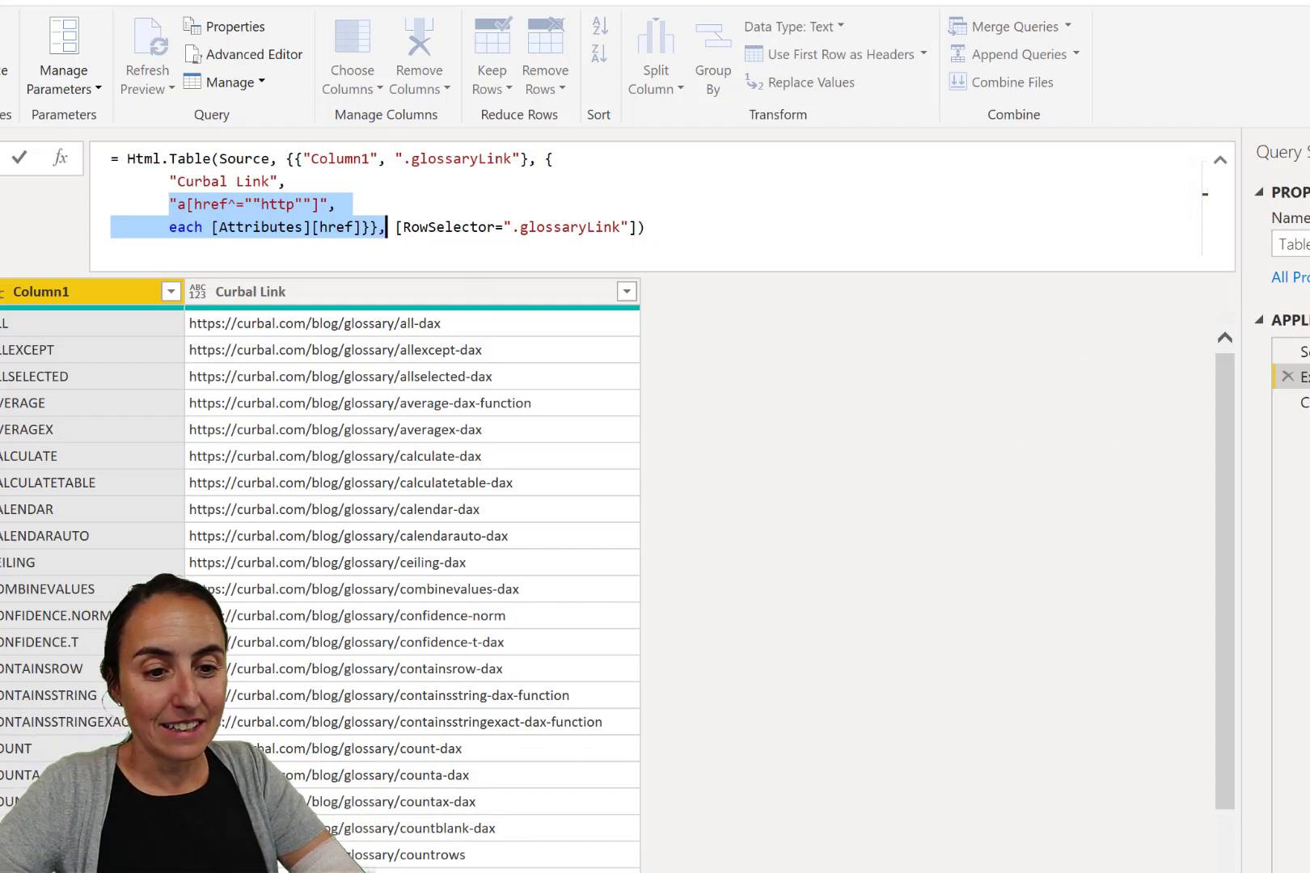
Step: Change the Changed Type step's "Column2" reference to "Curbal Link" to clear the error
click(1295, 402)
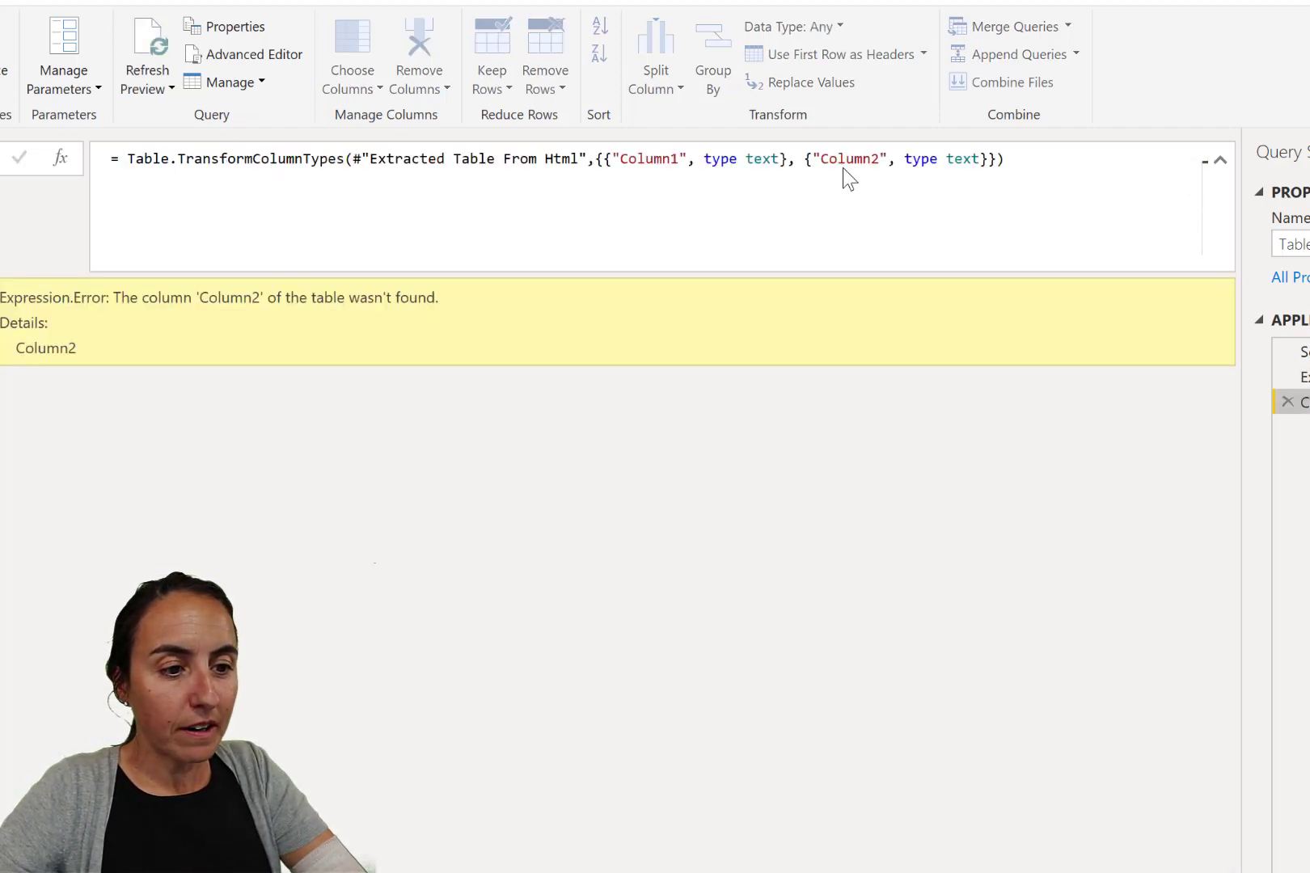
double_click(849, 160)
text(Curbal Link)
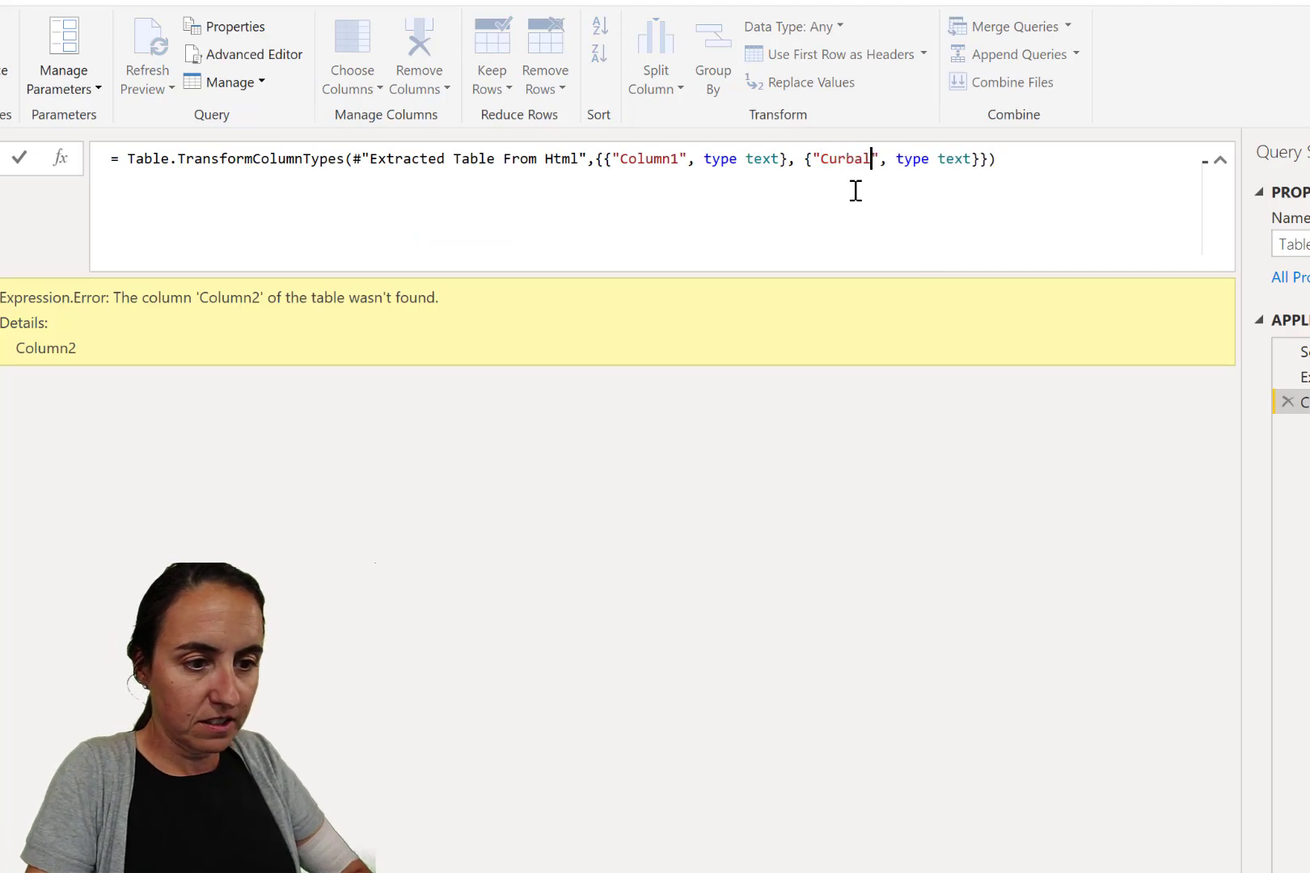
key(Return)
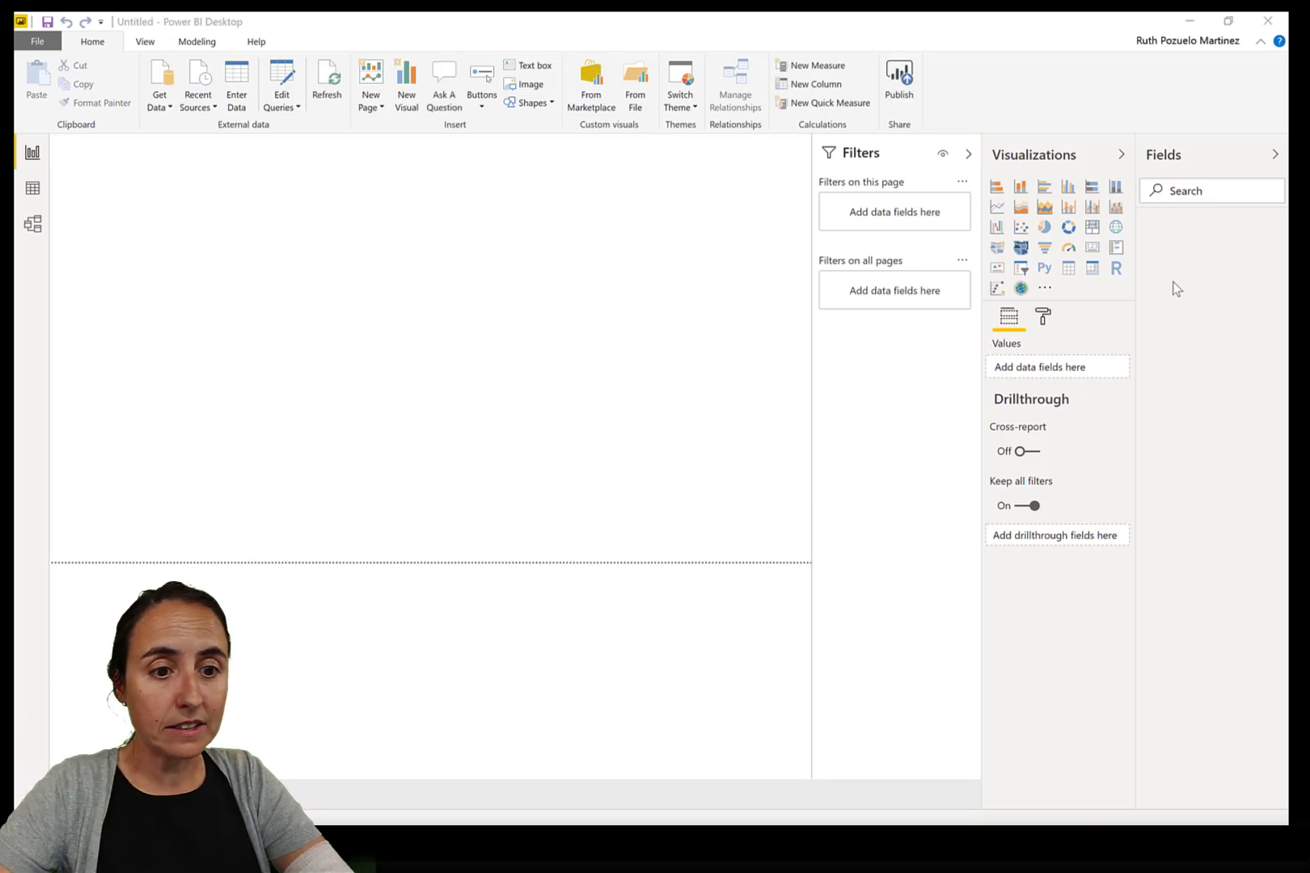
Step: Set the Curbal Link column's Data Category to Web URL, then drop Column1 into a new report table
click(33, 187)
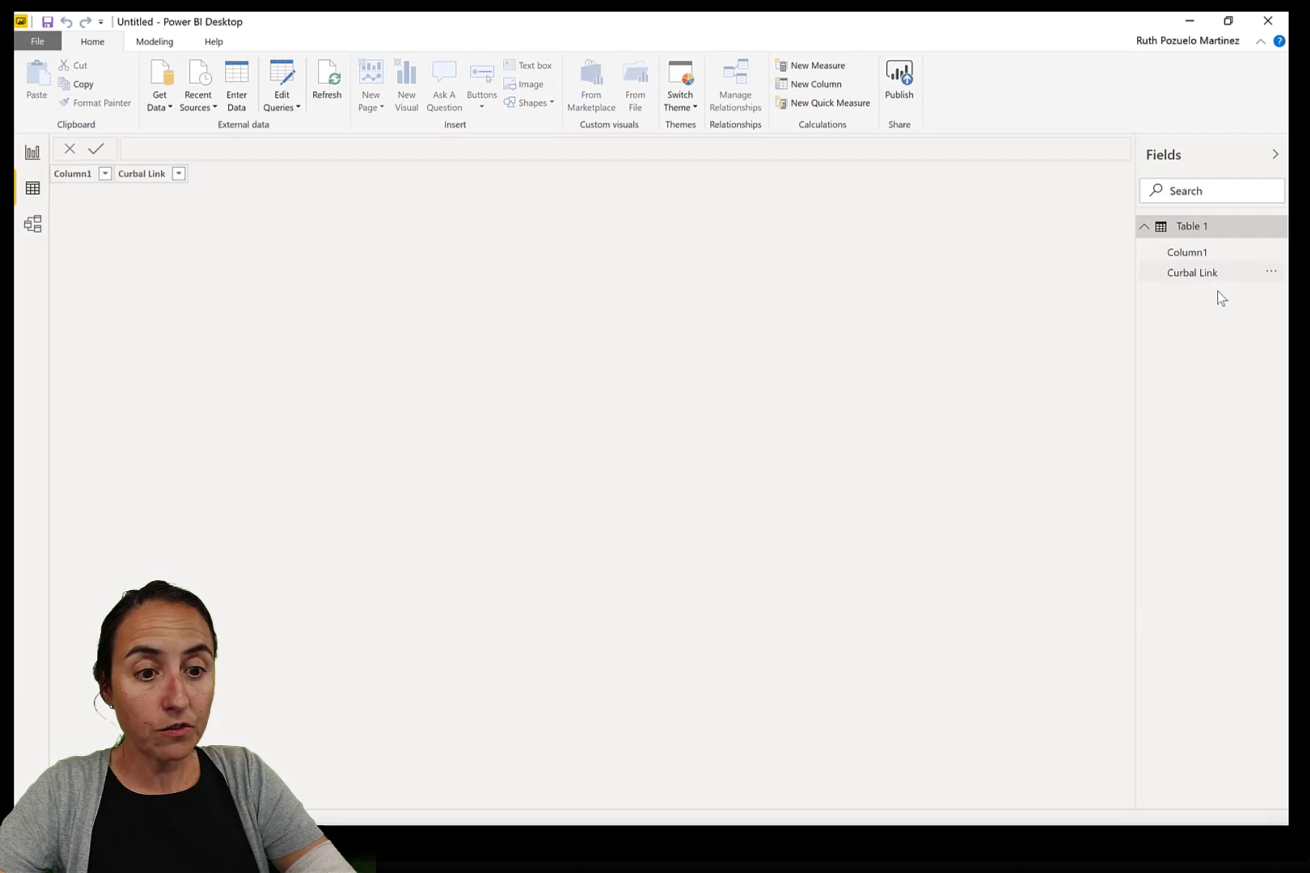
click(1216, 285)
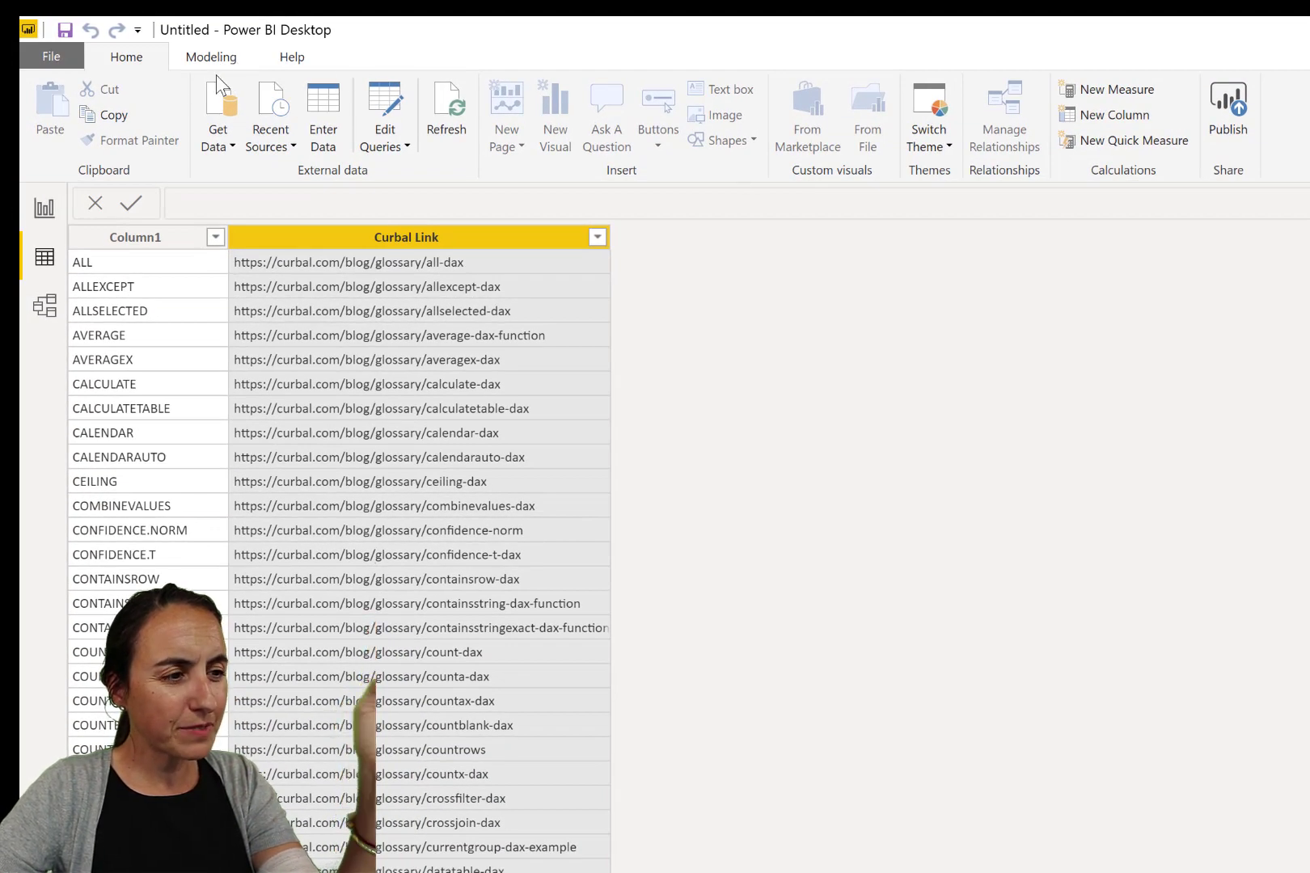
click(44, 207)
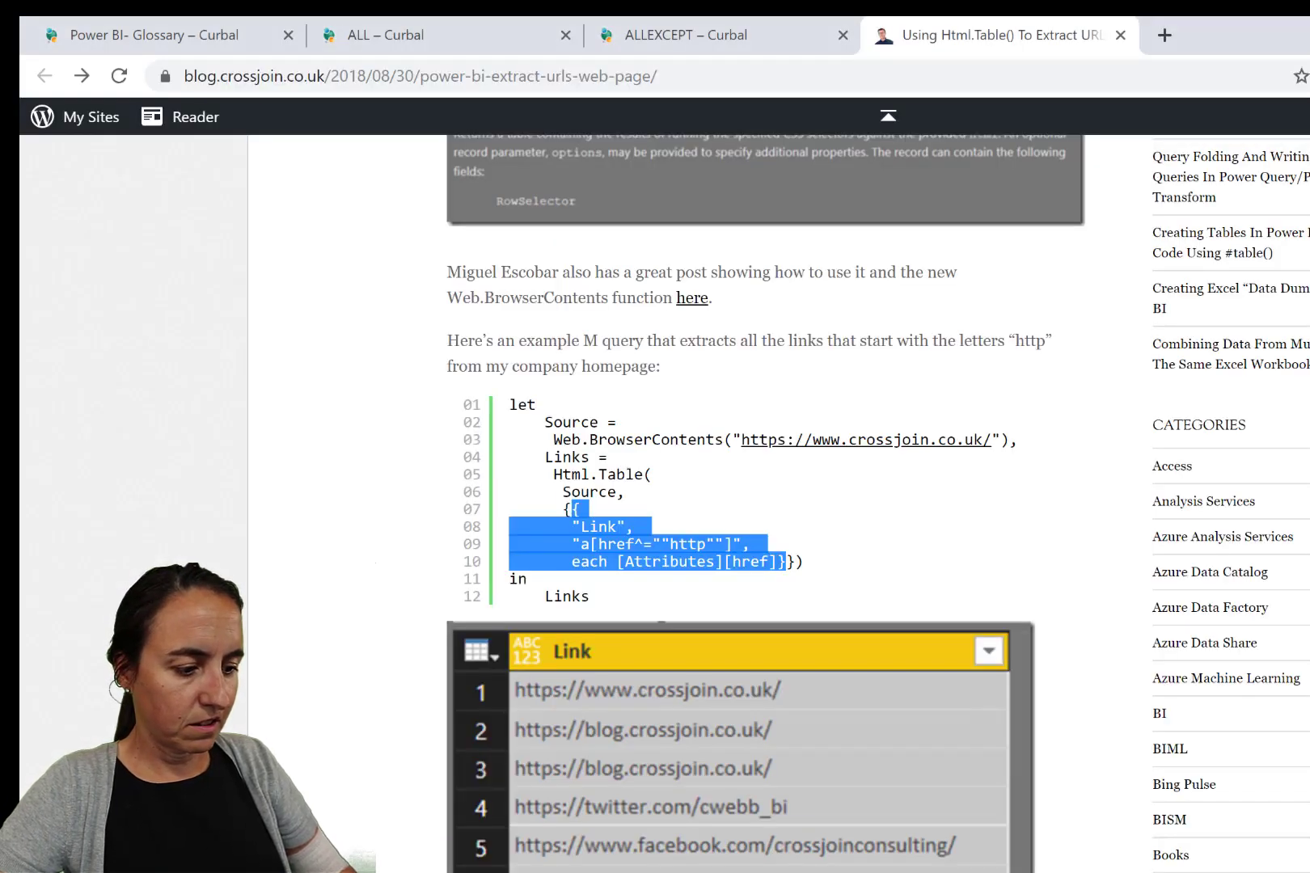
key(alt+Tab)
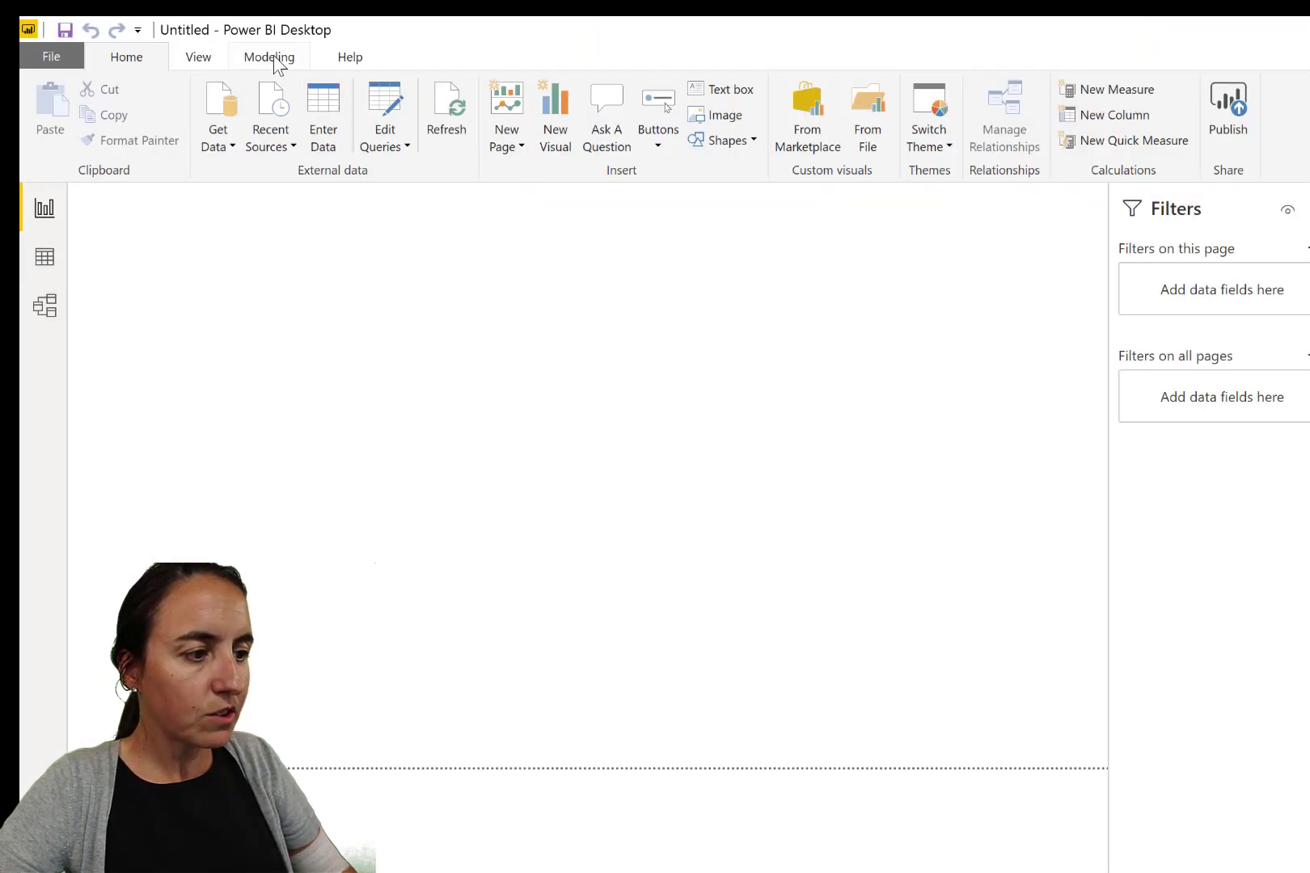
click(273, 57)
click(710, 117)
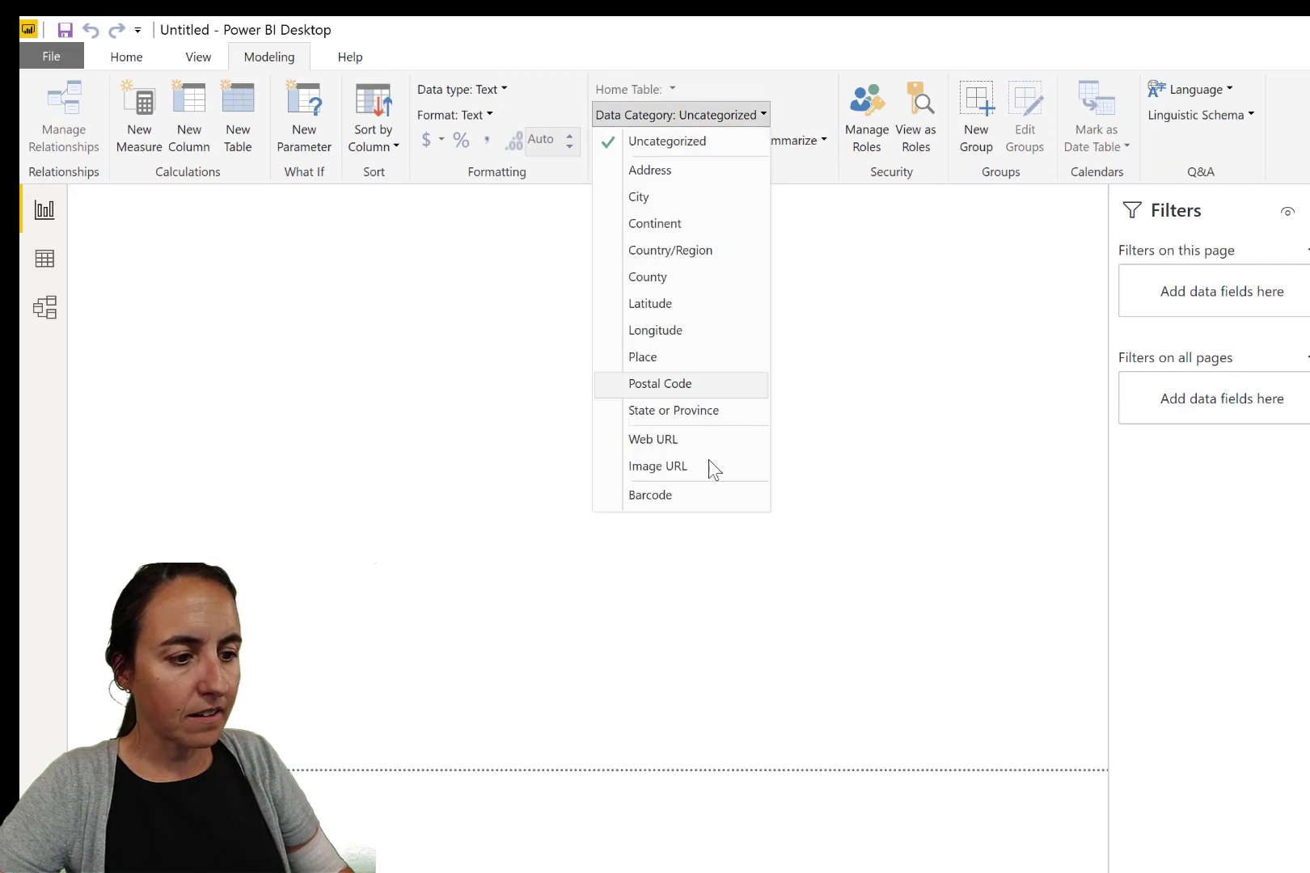
click(701, 439)
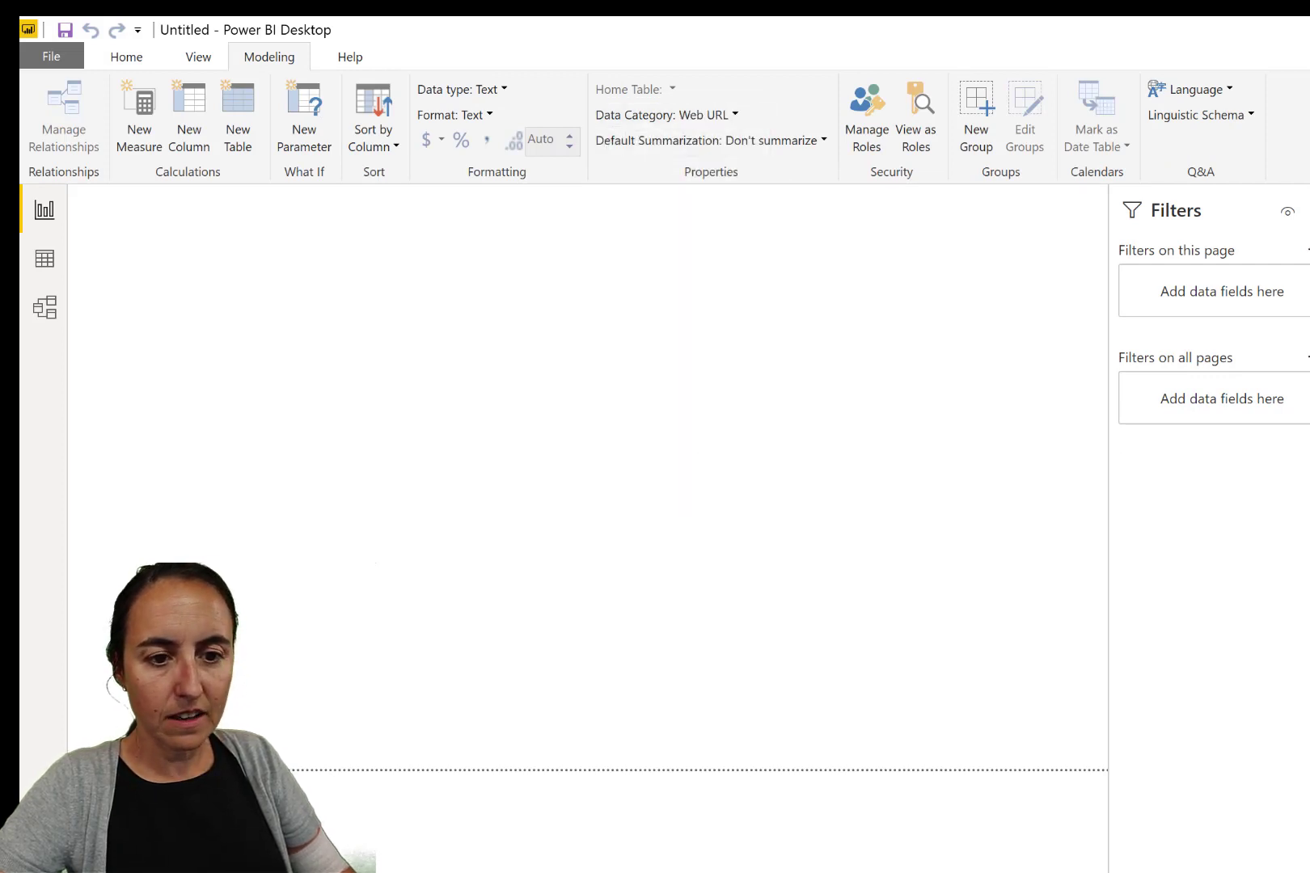
drag(1305, 400, 935, 603)
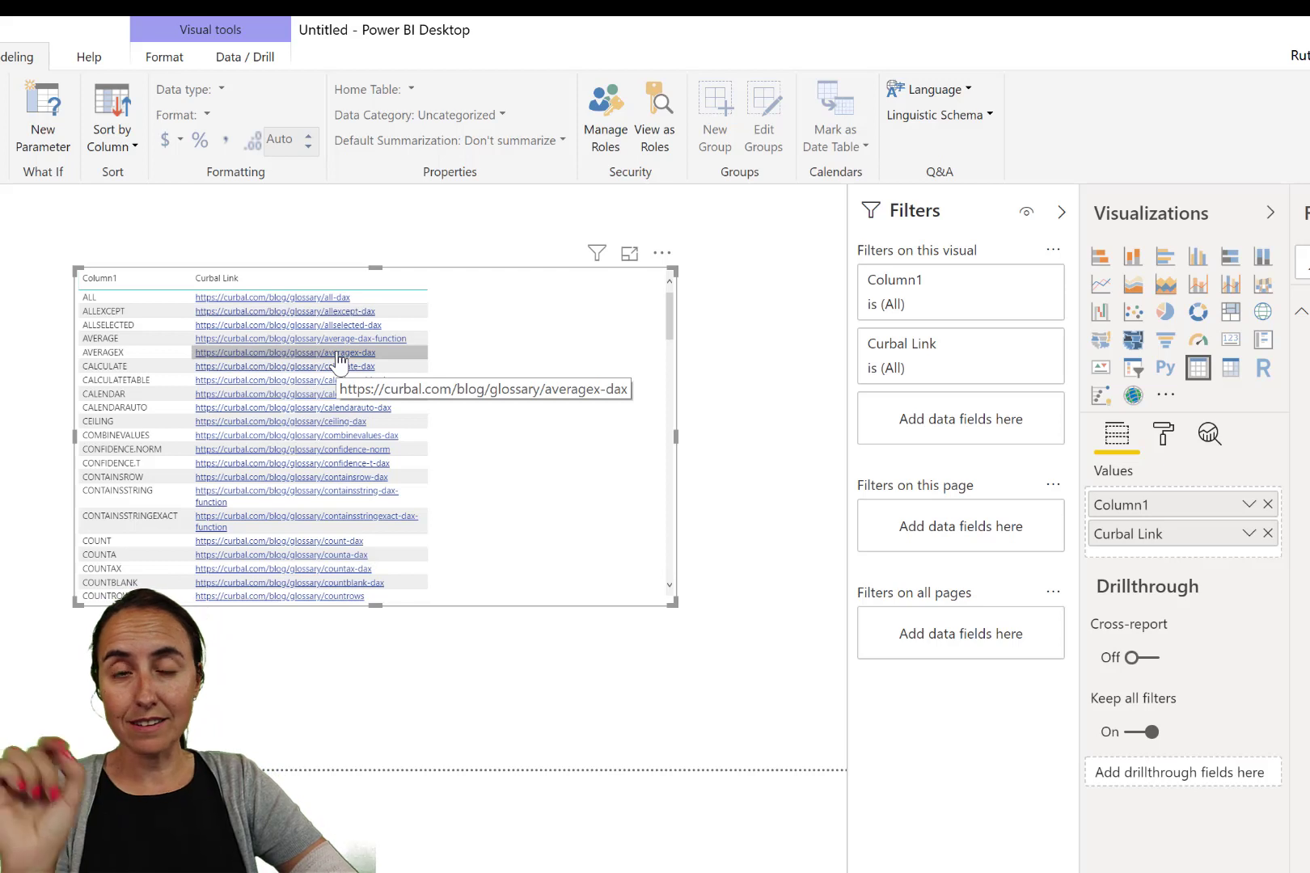
Step: Turn URL icon On in the table's Values formatting so Curbal Link shows link icons
click(1168, 440)
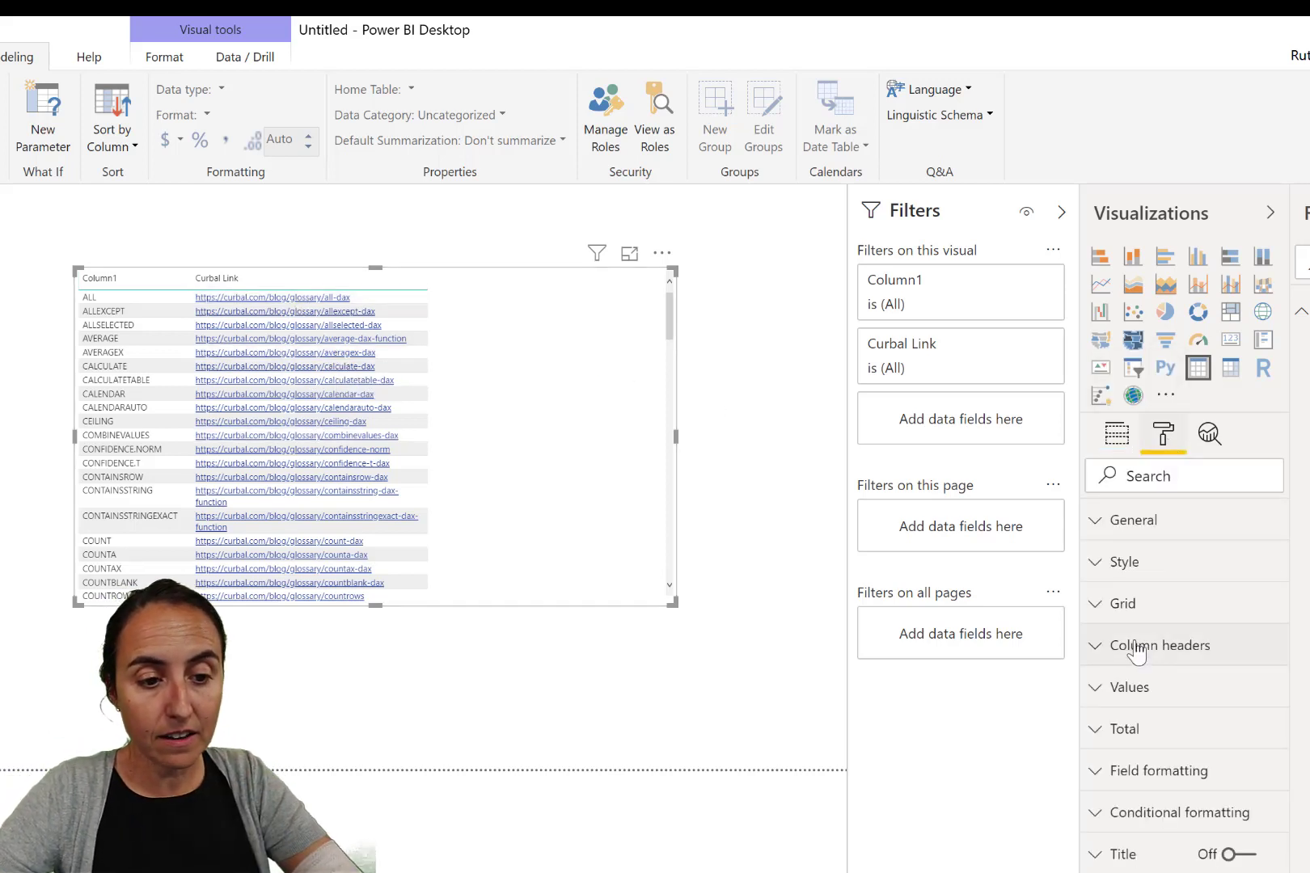
click(1141, 698)
scroll(1167, 719, down, 5)
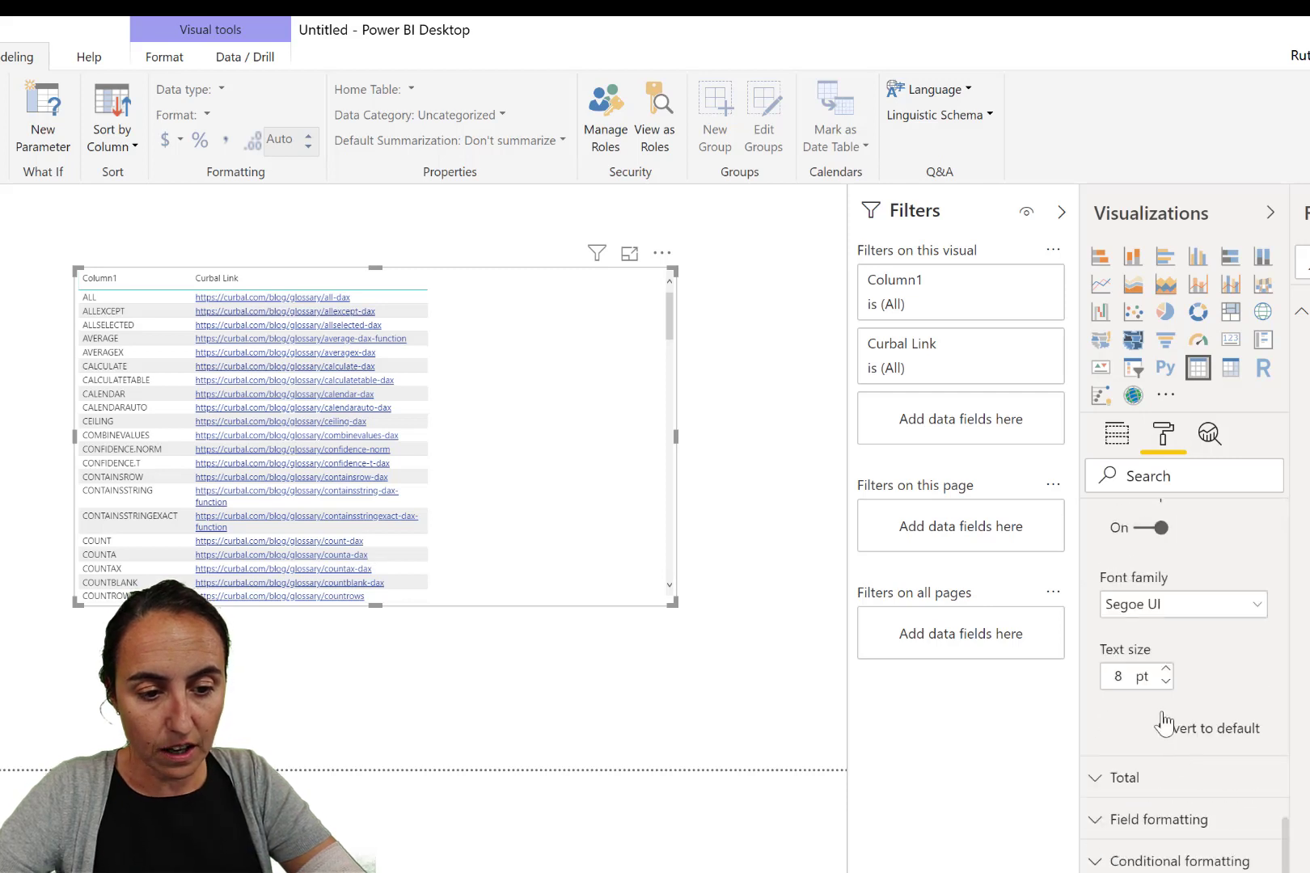
scroll(1155, 585, up, 1)
click(1147, 564)
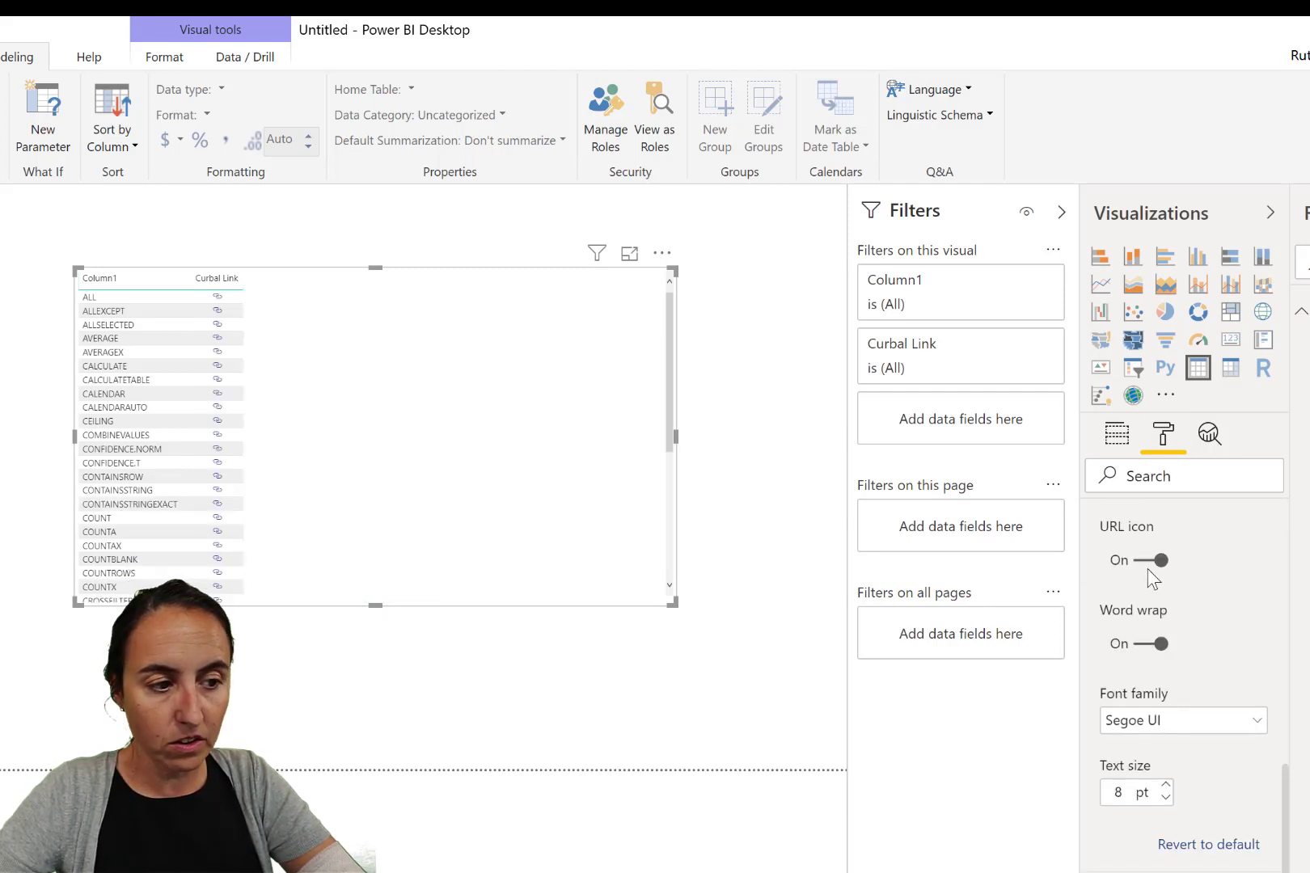